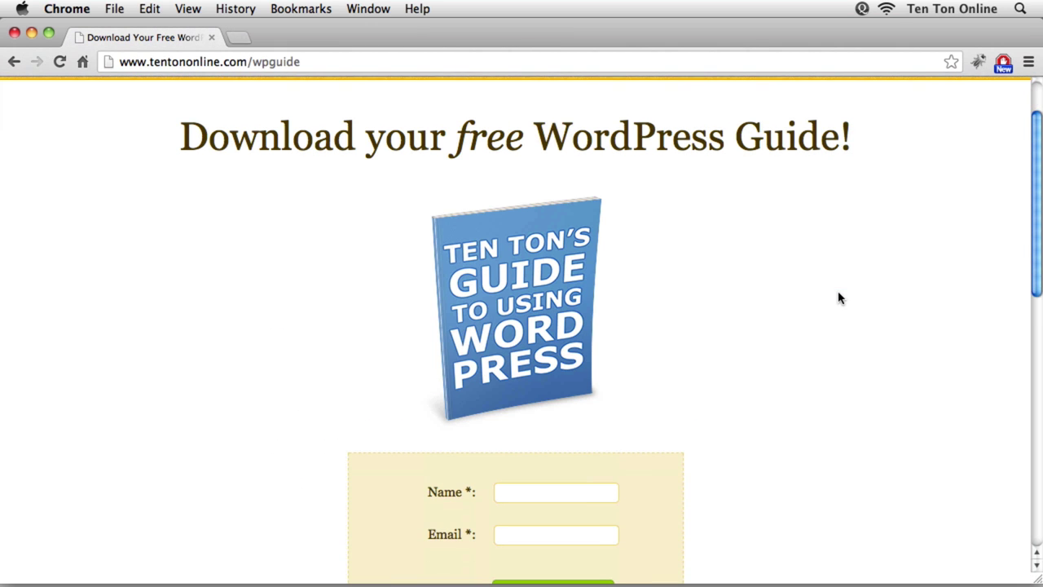
scroll(839, 298, down, 2)
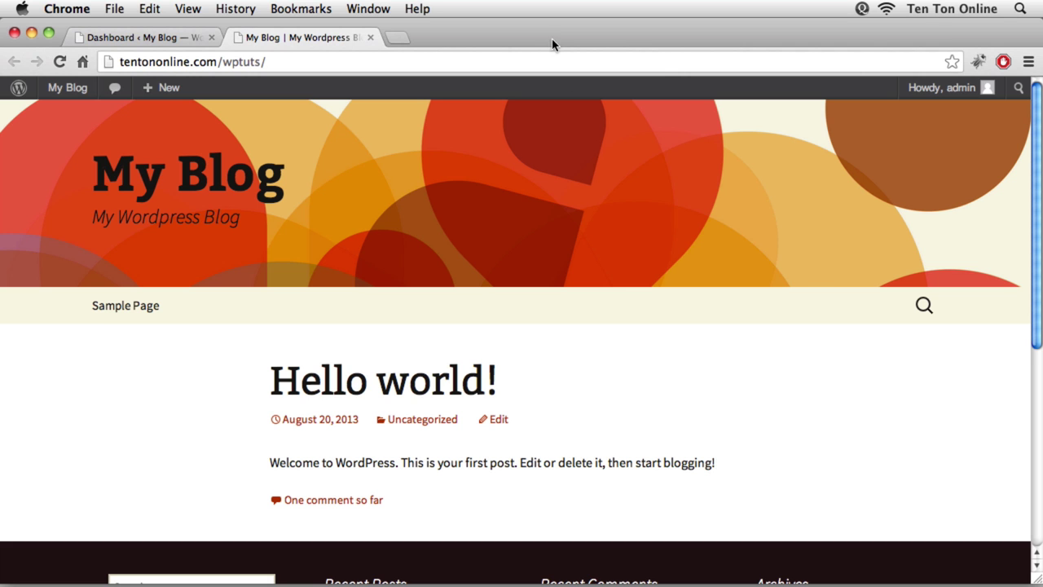
Examine the blog's front page, from the header title and tagline through the post to the footer widgets
scroll(552, 230, down, 3)
scroll(552, 231, down, 5)
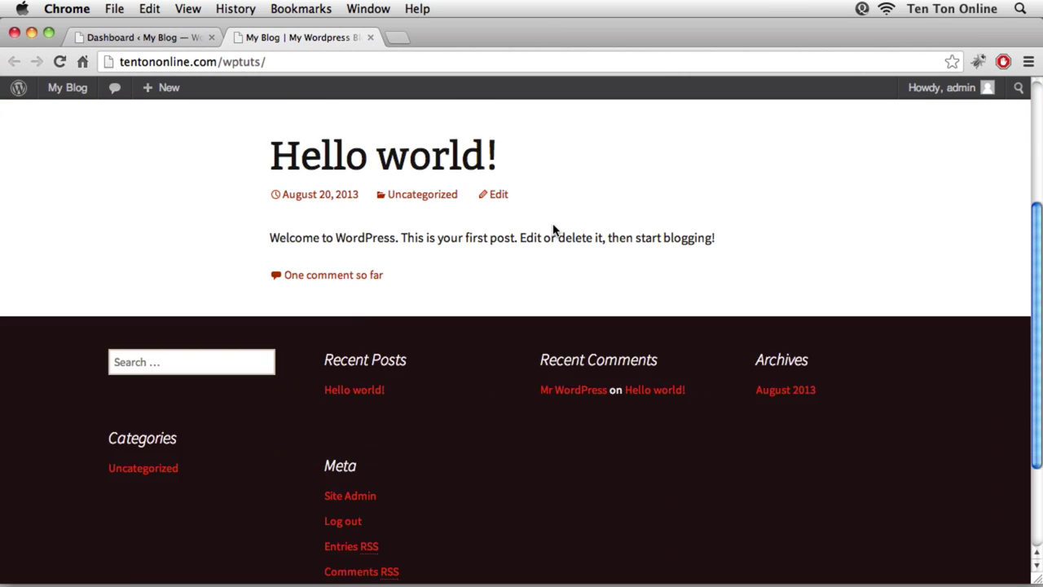
scroll(553, 231, up, 8)
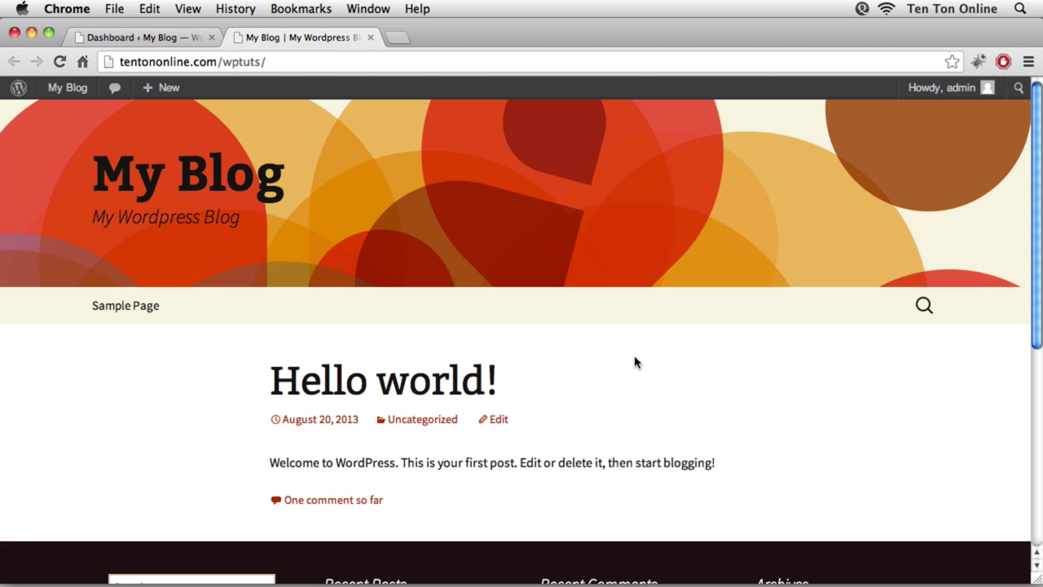
scroll(600, 440, down, 2)
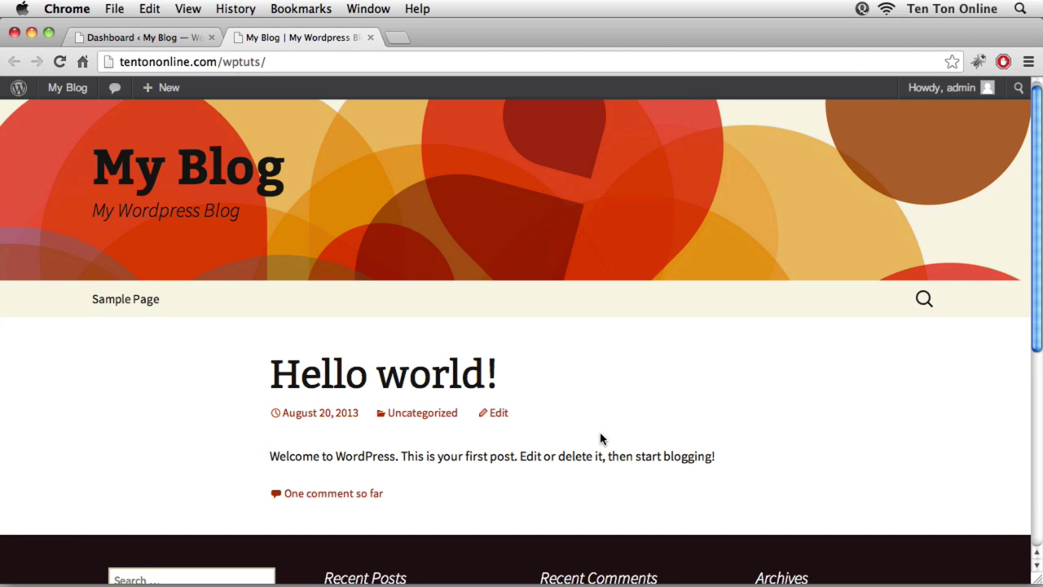
scroll(601, 440, down, 5)
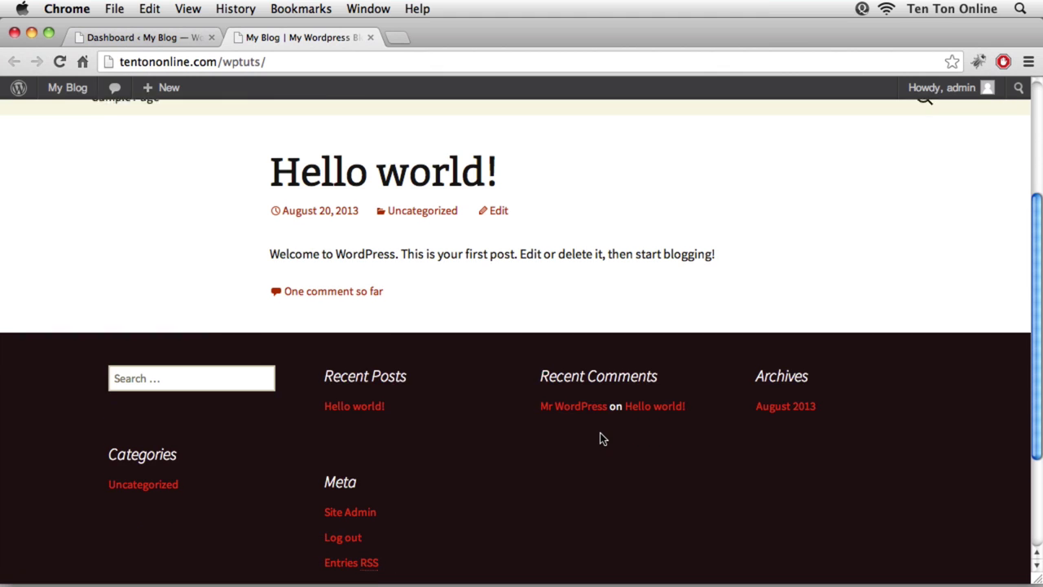
scroll(600, 440, up, 7)
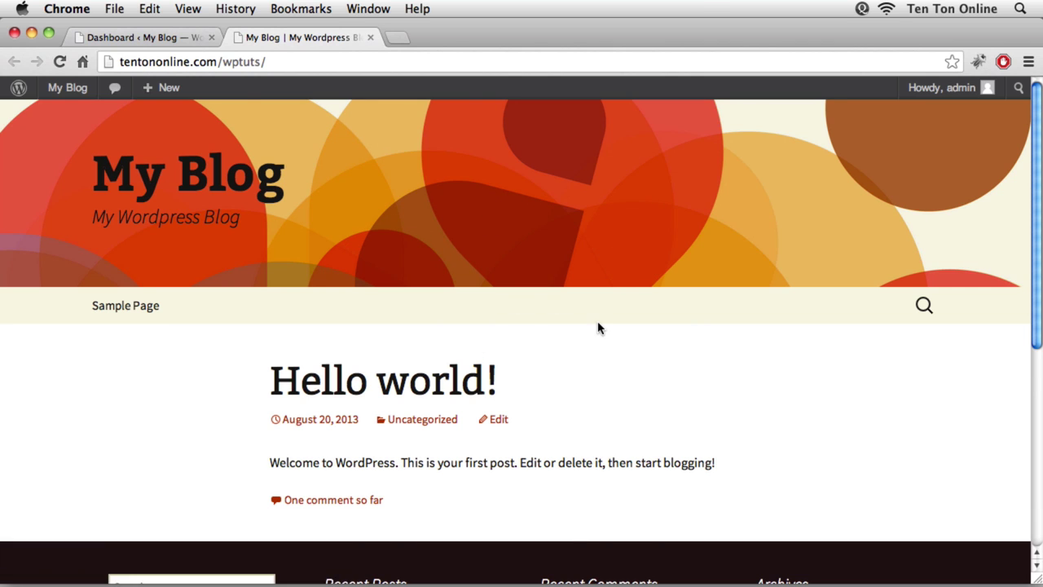
scroll(599, 328, down, 5)
scroll(599, 328, up, 6)
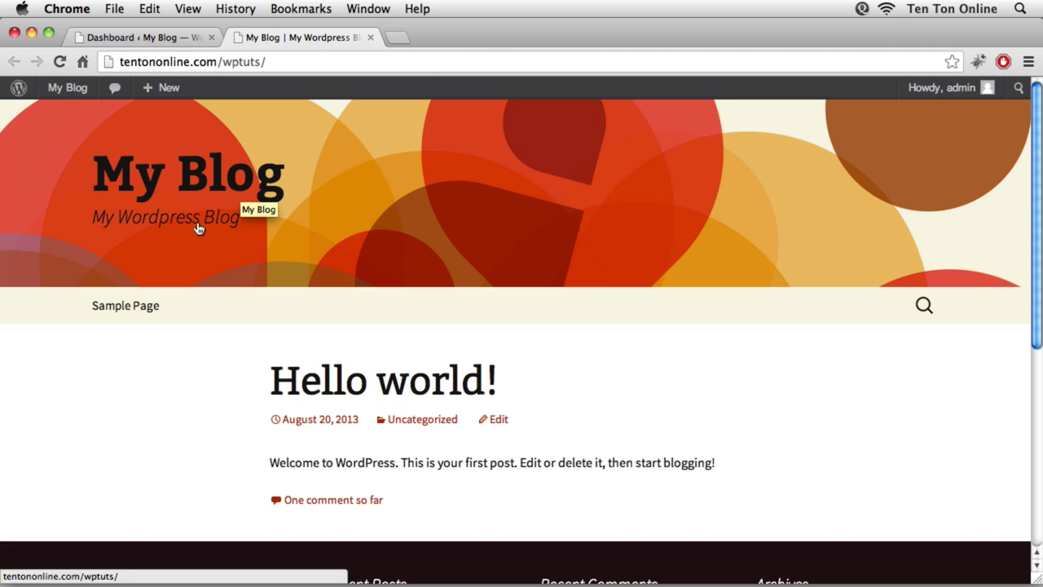
Open the site's General Settings and change the site title to "My Company Site"
click(160, 41)
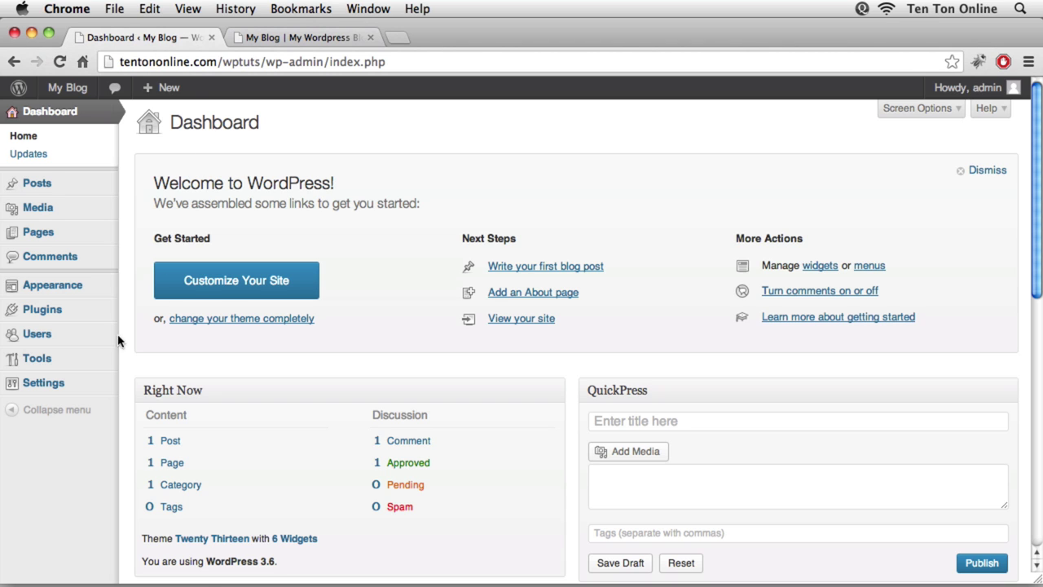
mouse_move(42, 385)
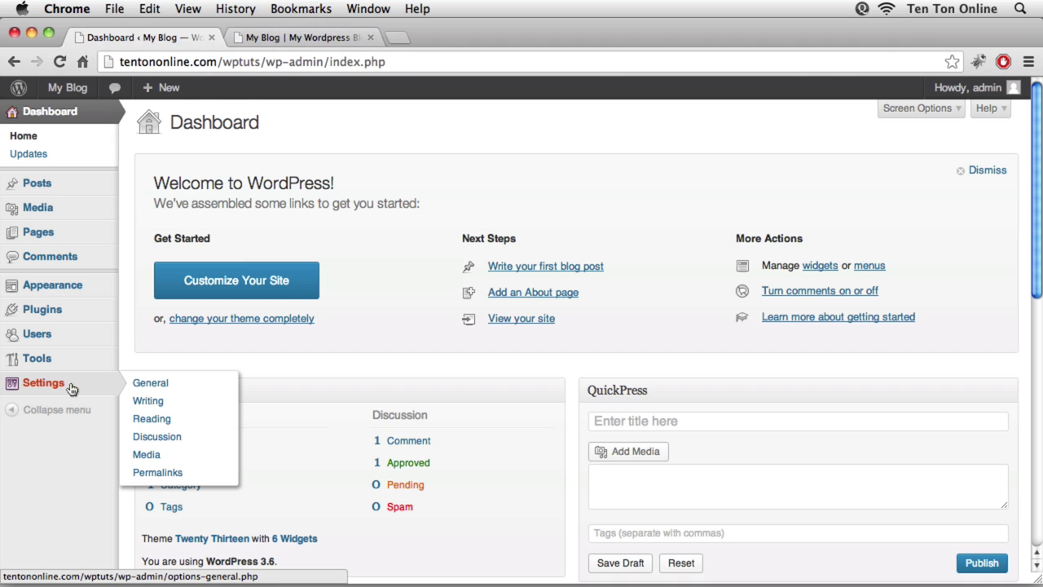
click(138, 385)
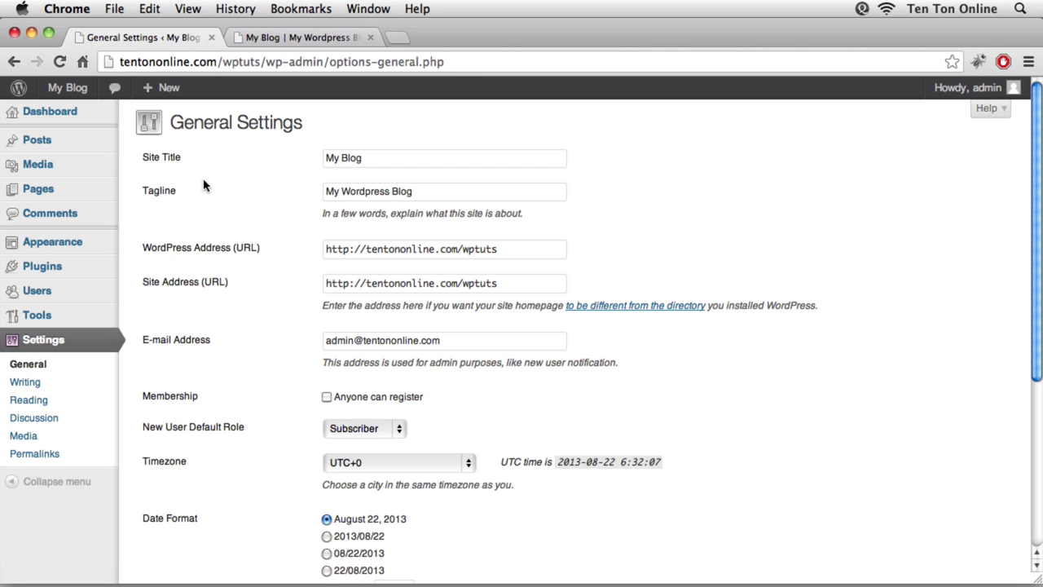
drag(364, 167, 319, 158)
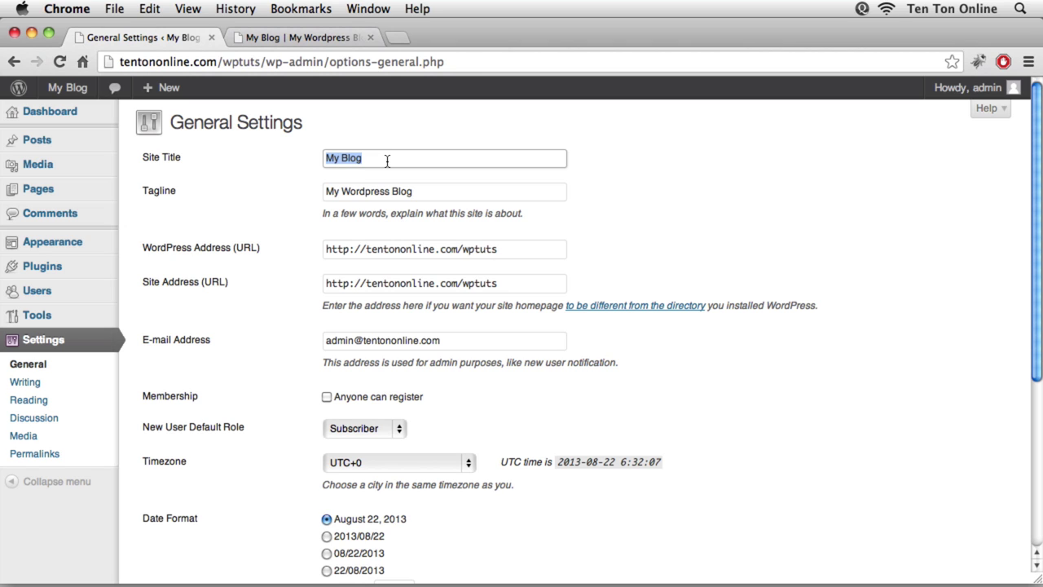
text(My Company Site)
Replace the tagline with "The Fastest Widgets In Town" and save the general settings
drag(420, 195, 321, 184)
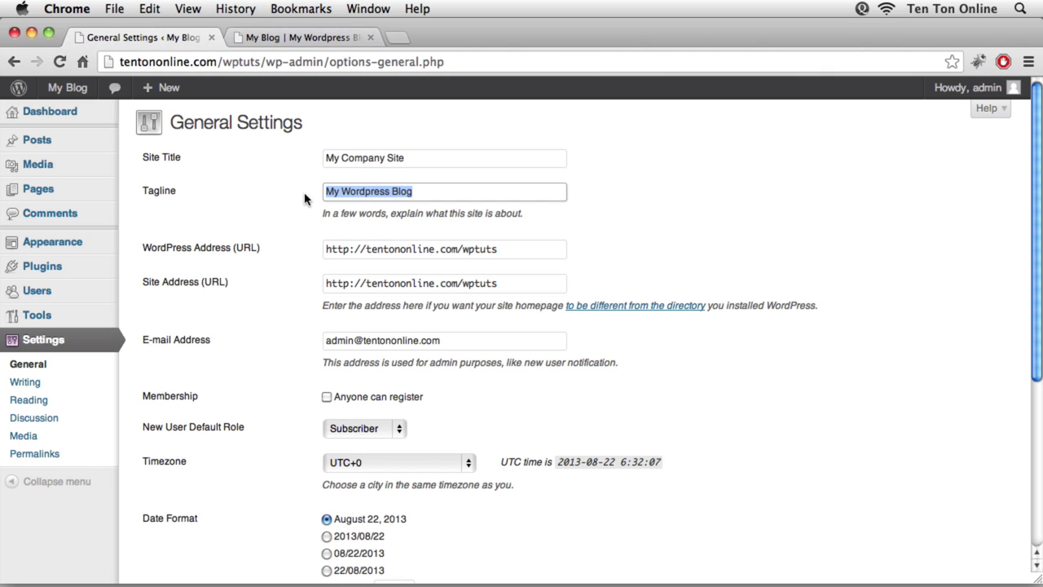
text(The )
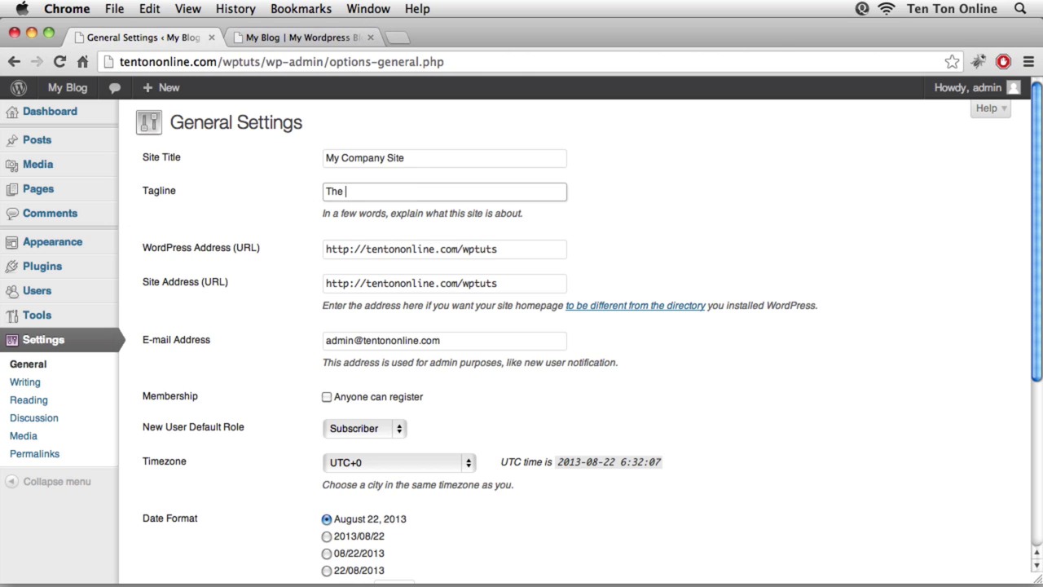
text(Fastest Widgets In Town)
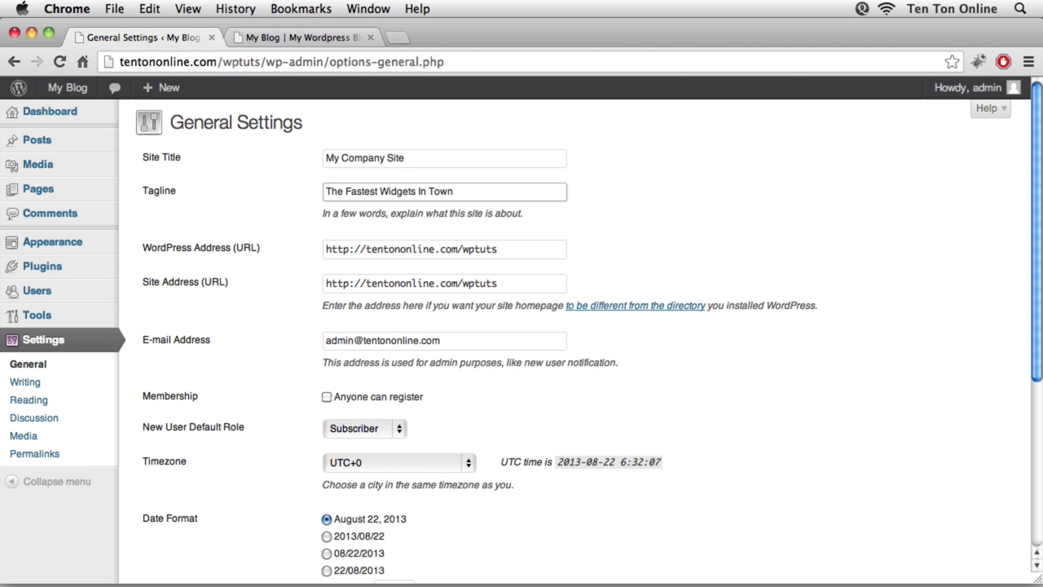
scroll(204, 285, down, 8)
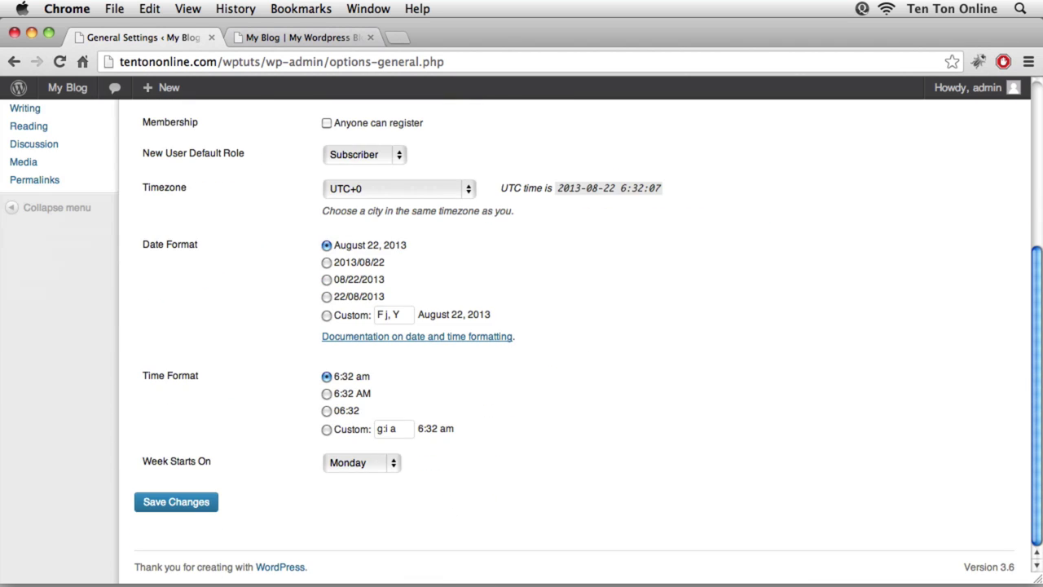
click(152, 507)
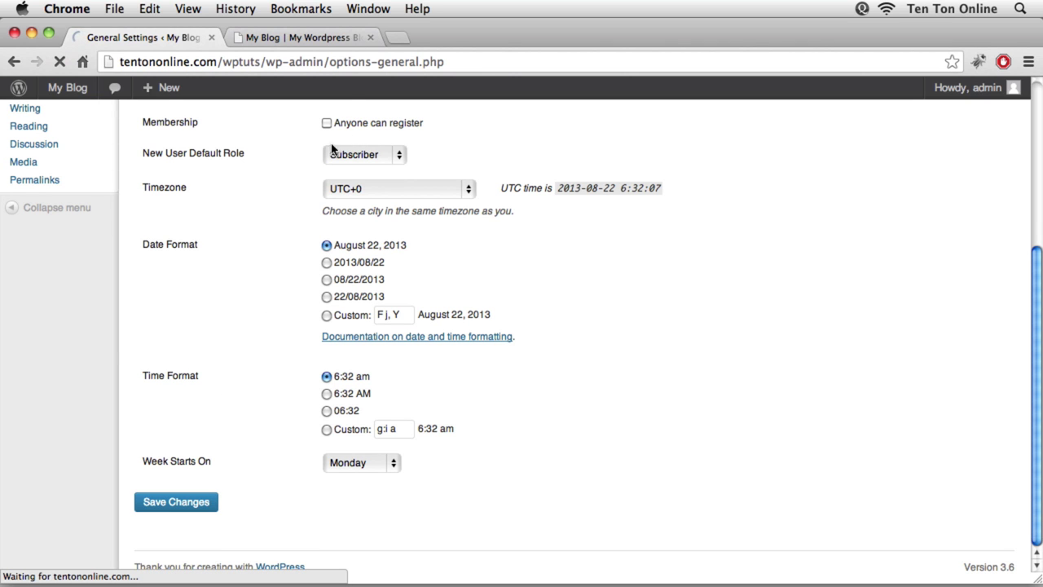
Reload the public site and check its header title and tagline
click(313, 37)
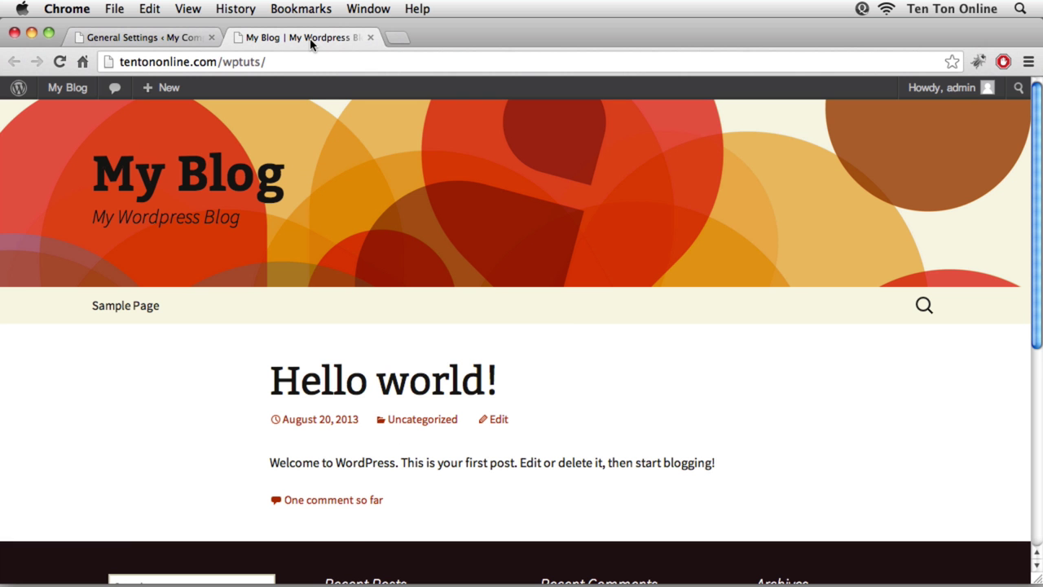
key(super+r)
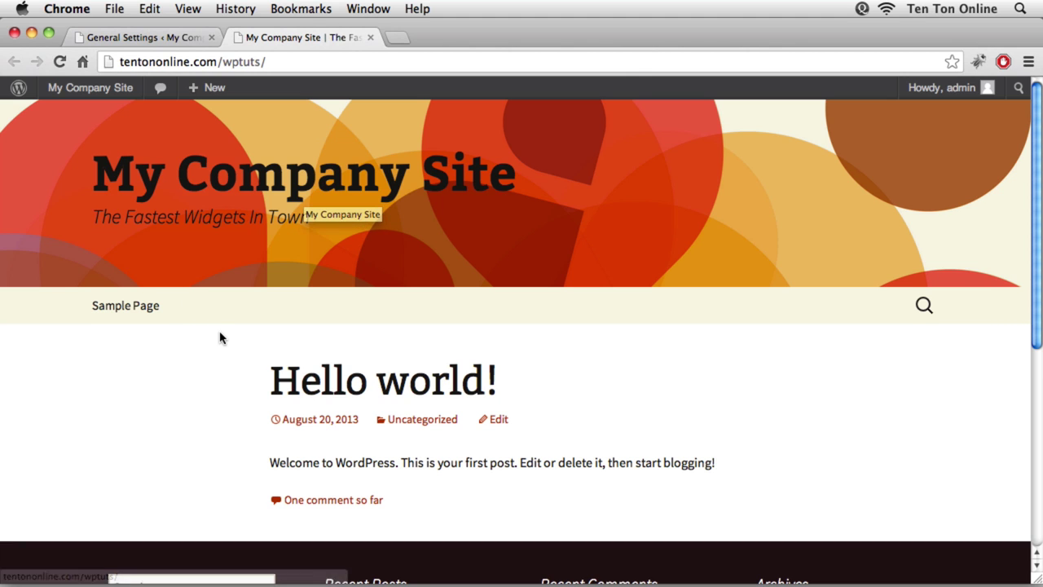
scroll(221, 337, down, 3)
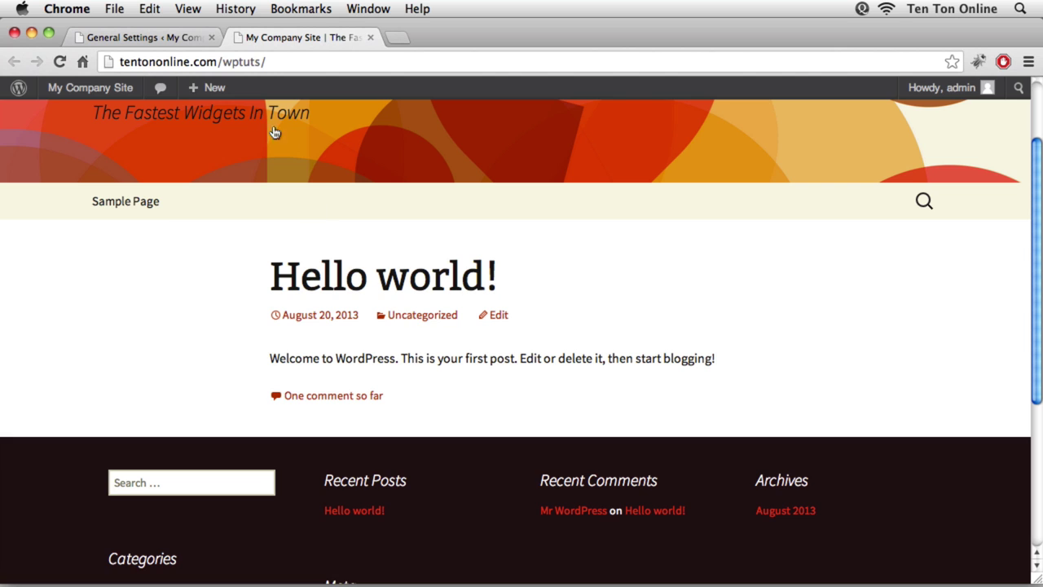
In the Reading Settings, make the front page a static page using Sample Page, and save the changes
click(143, 37)
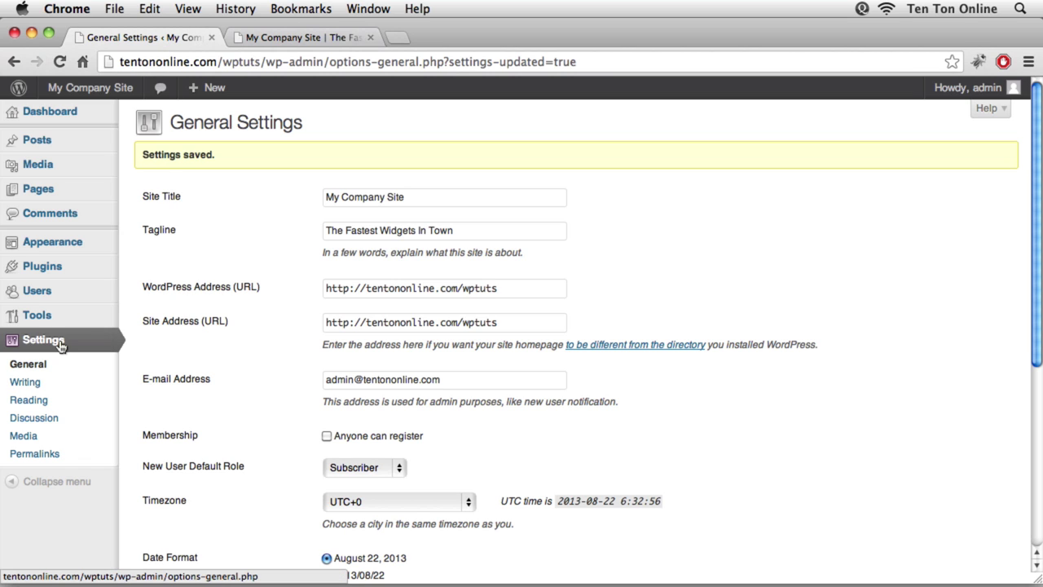
click(31, 403)
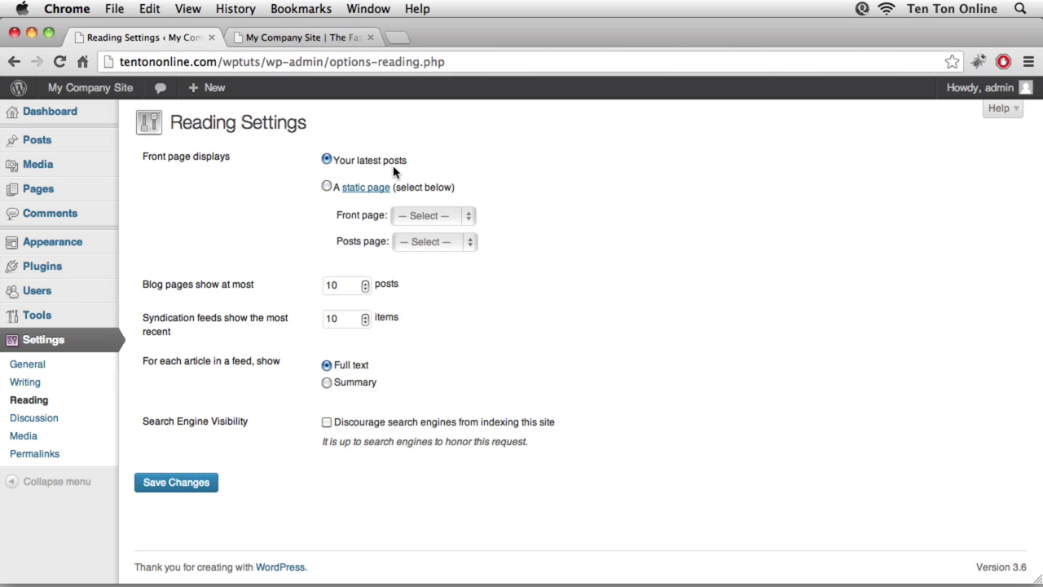
click(327, 187)
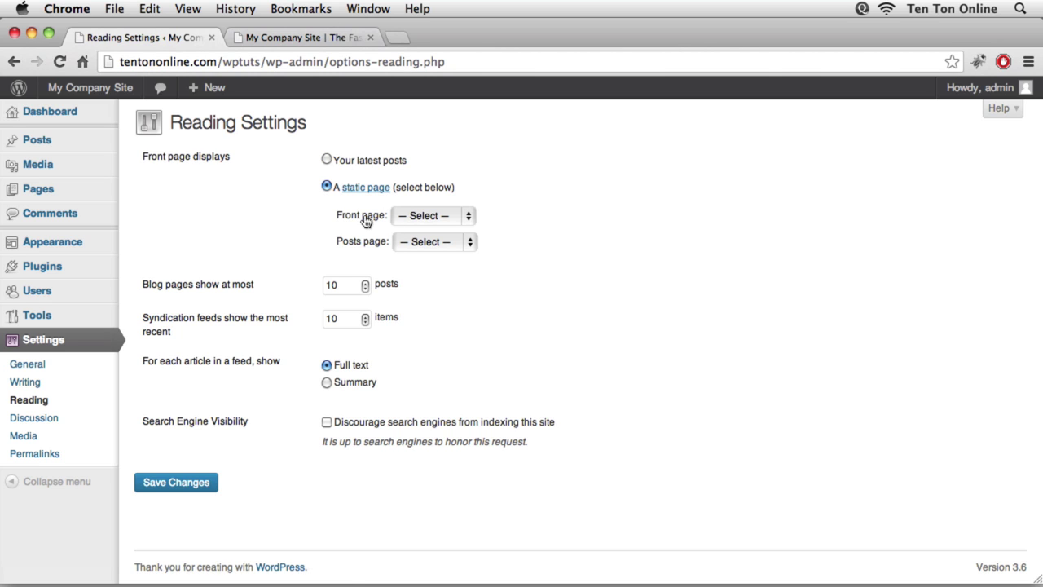
click(432, 217)
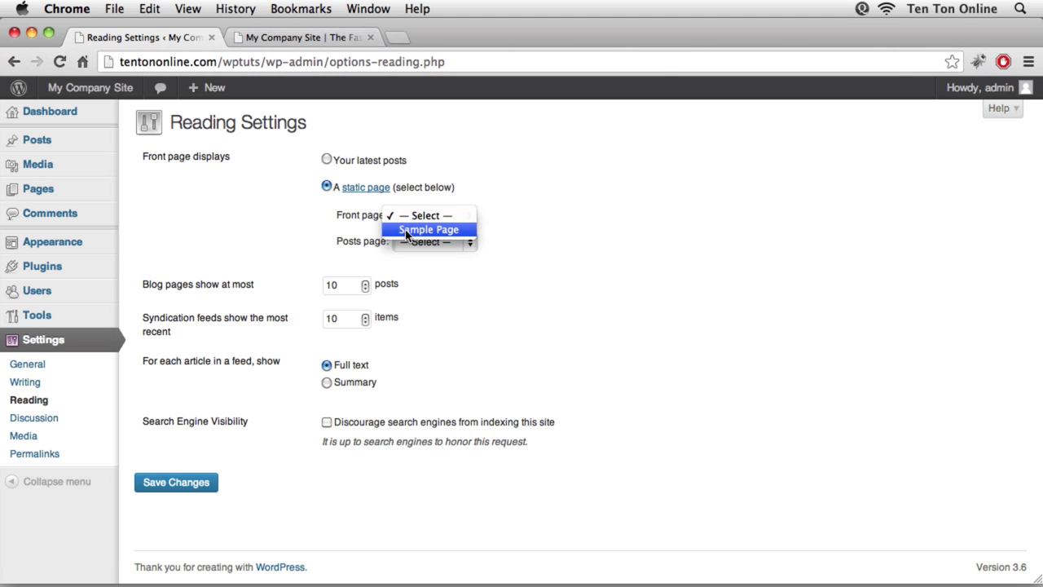
click(457, 231)
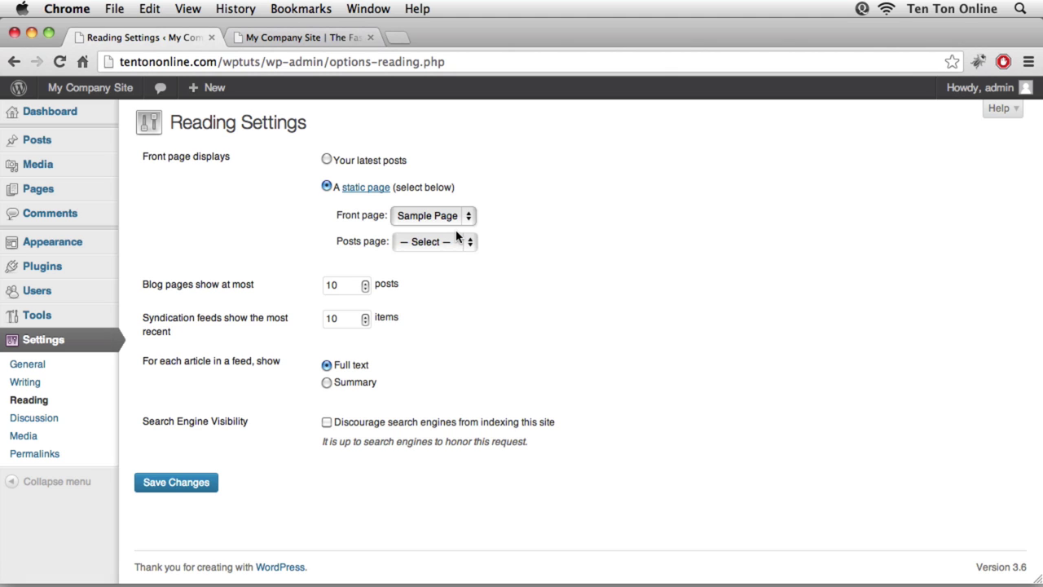
click(193, 481)
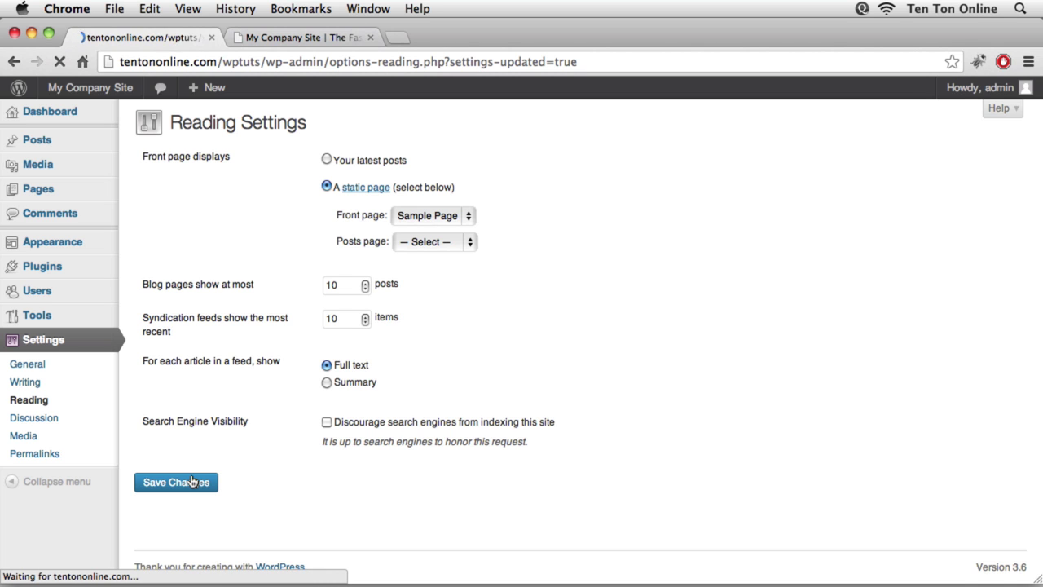
Reload the public site and look at the page that serves as its front page
click(286, 45)
key(super+r)
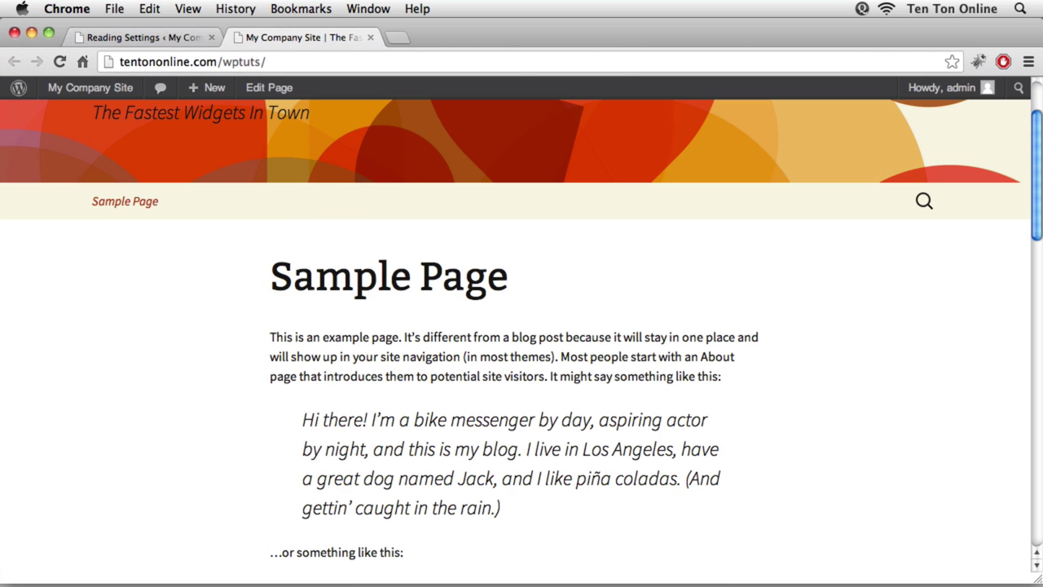
scroll(548, 316, down, 2)
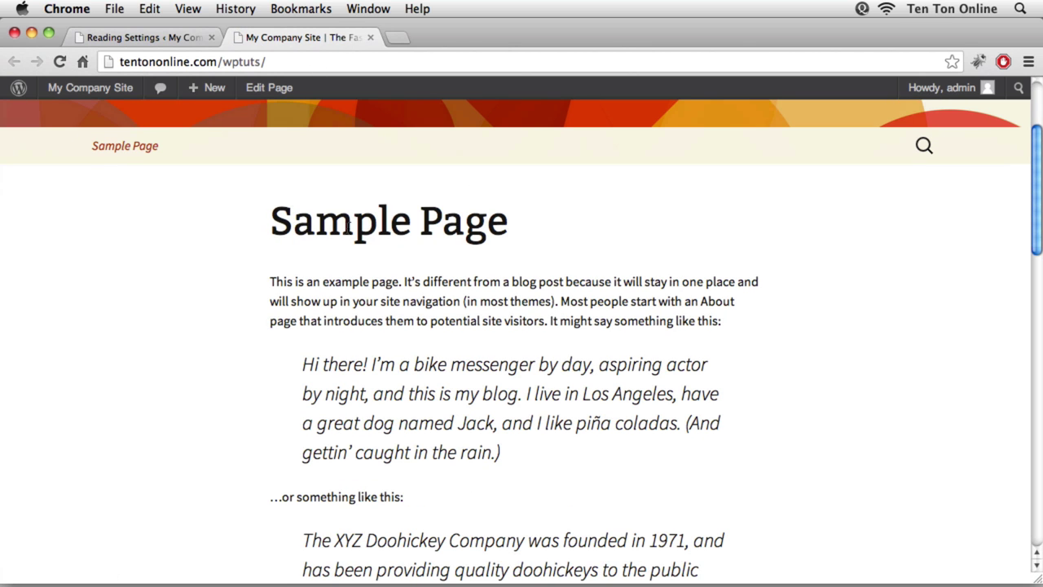
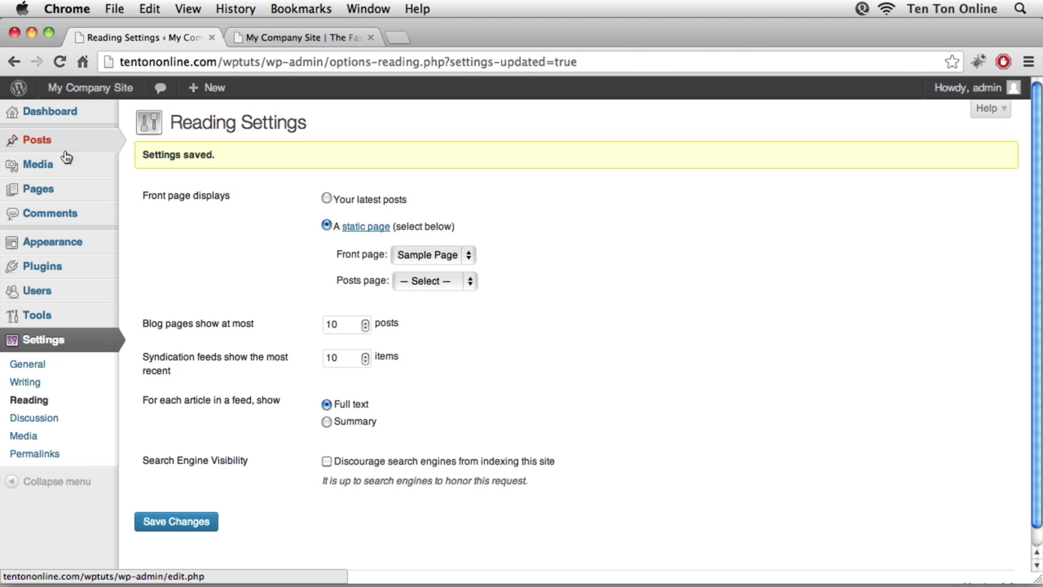
Open Sample Page for editing and enable the Discussion box in its screen options
click(30, 190)
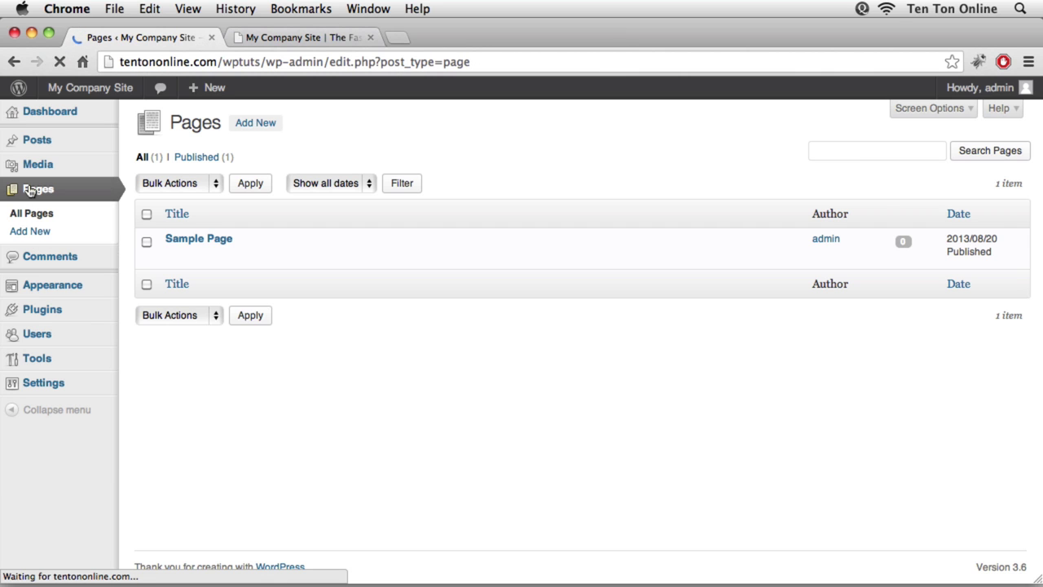
click(200, 243)
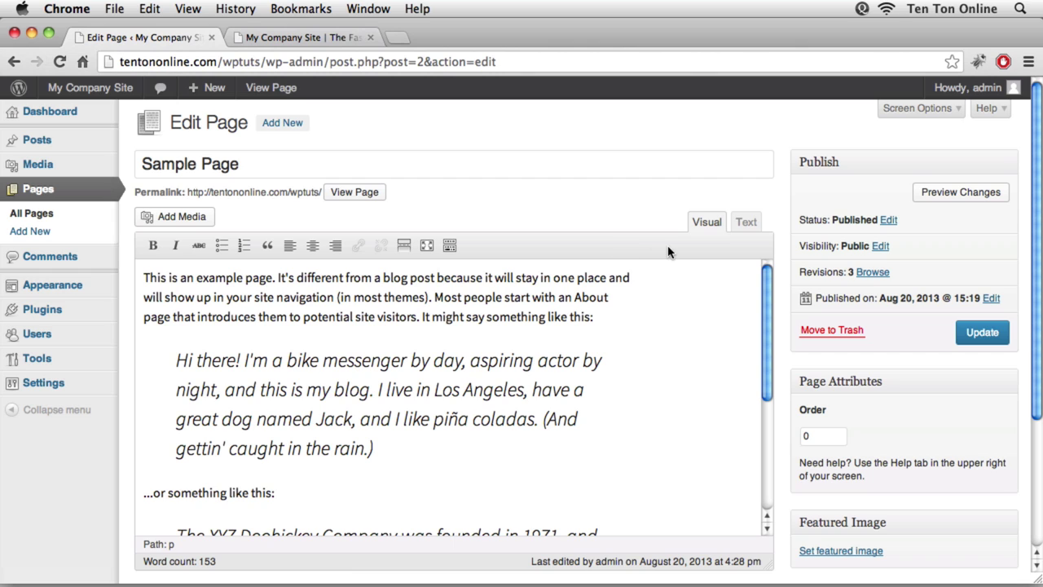
click(923, 116)
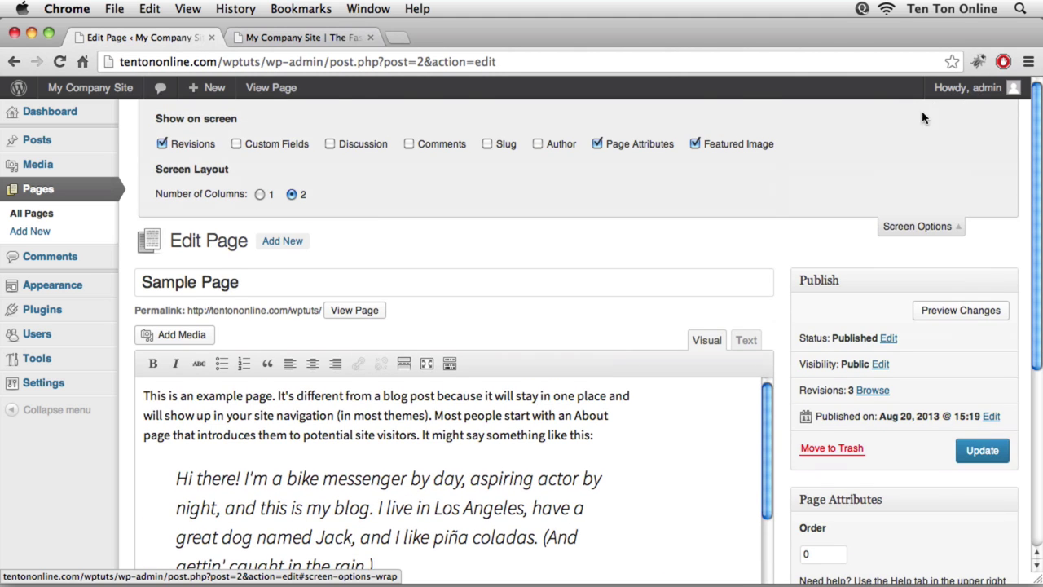
click(365, 148)
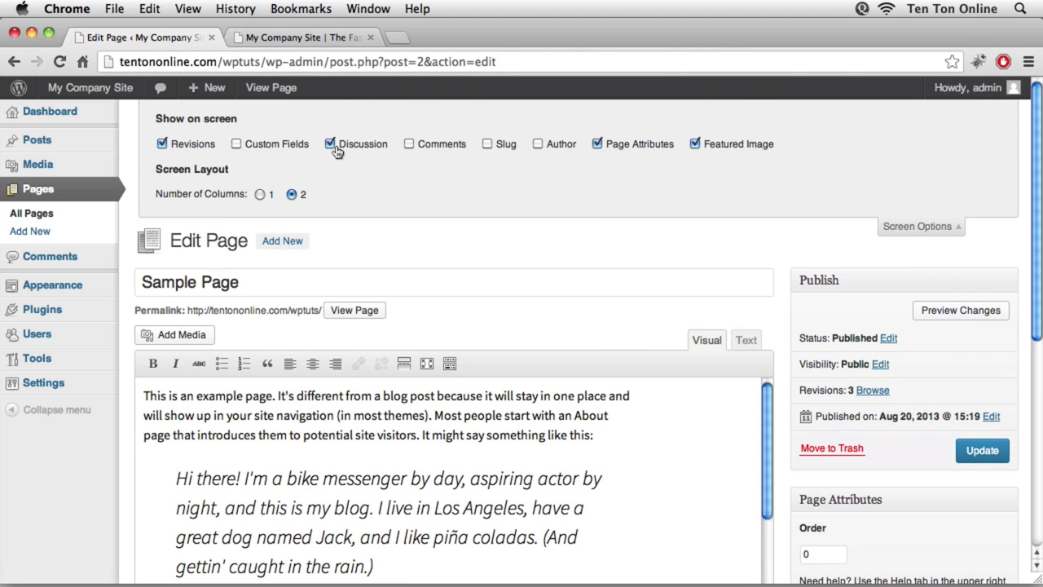
click(903, 232)
Disallow comments, trackbacks and pingbacks on Sample Page in its Discussion box, and update the page
scroll(790, 275, down, 5)
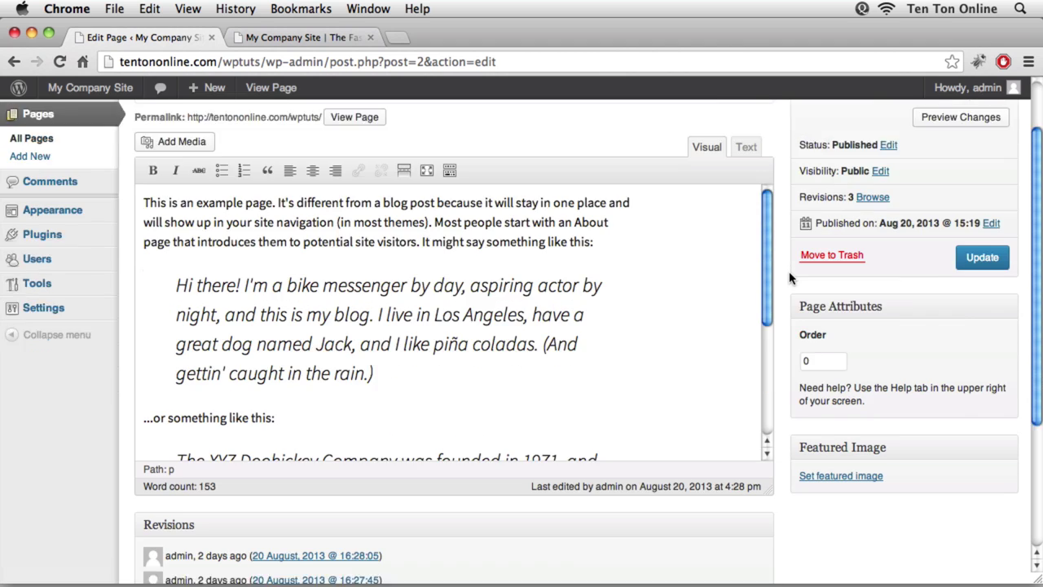
scroll(789, 280, down, 2)
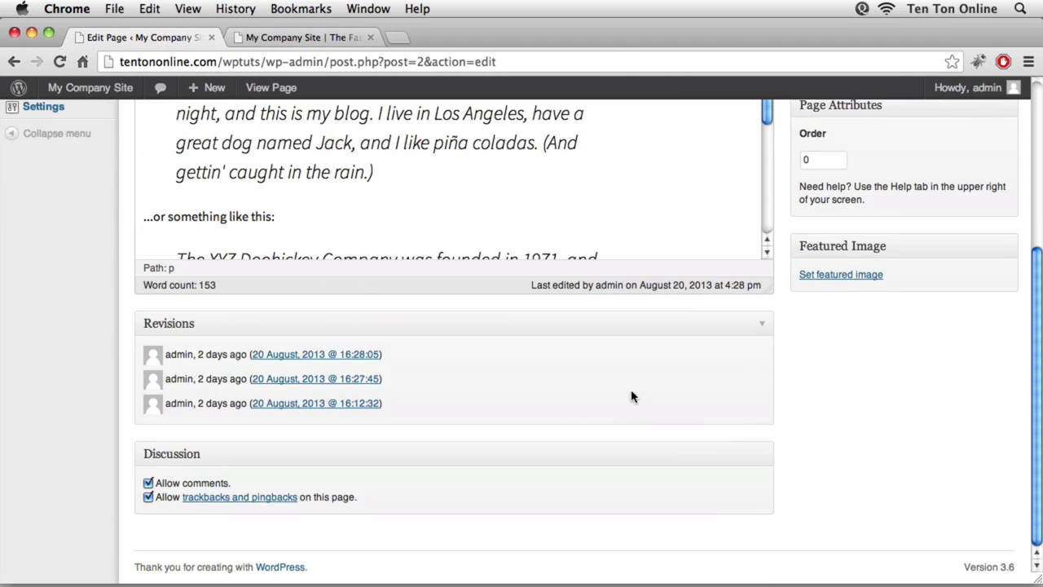
click(148, 484)
scroll(844, 466, up, 2)
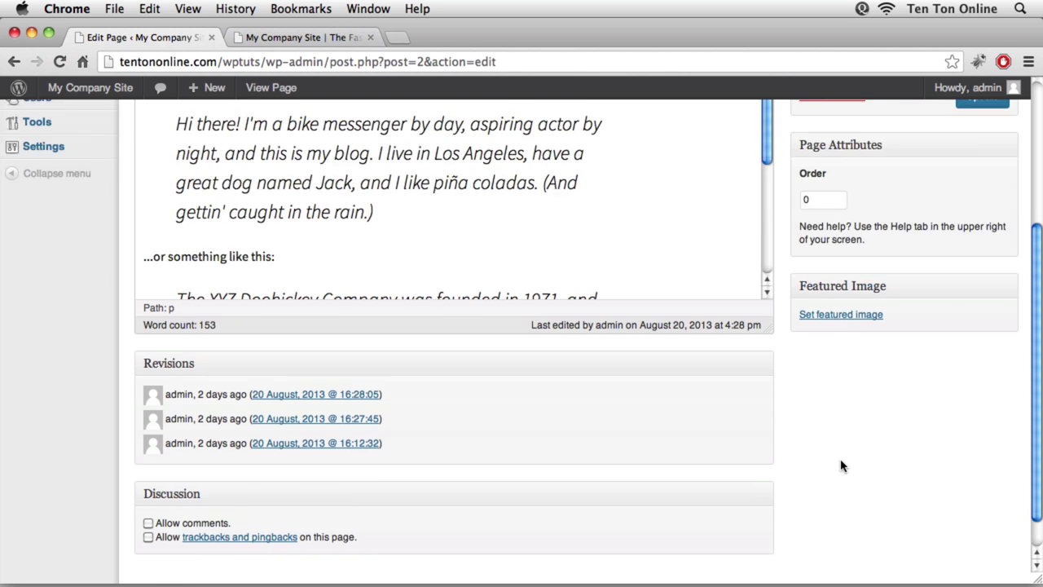
scroll(843, 466, up, 6)
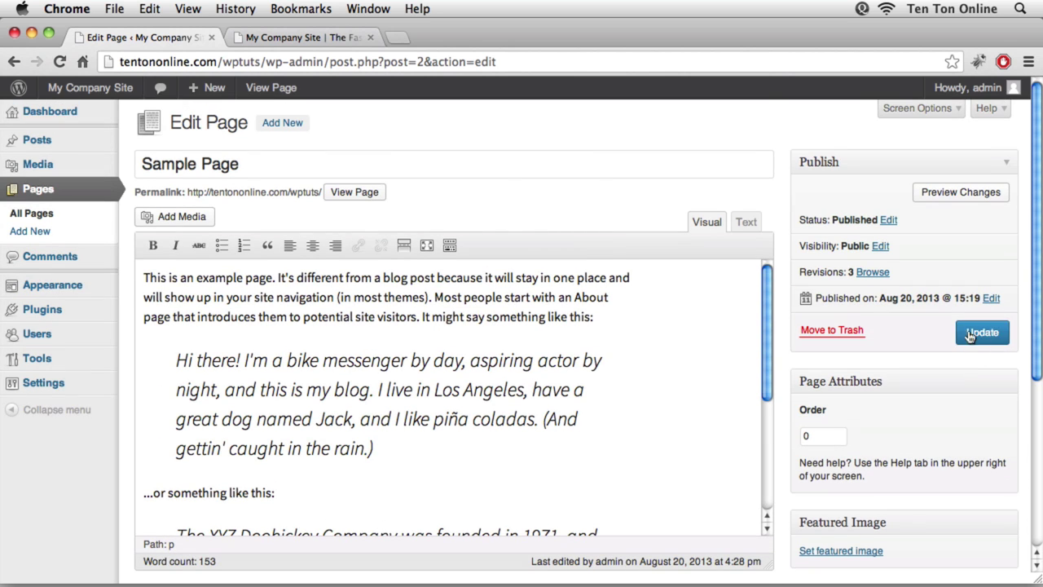
click(970, 335)
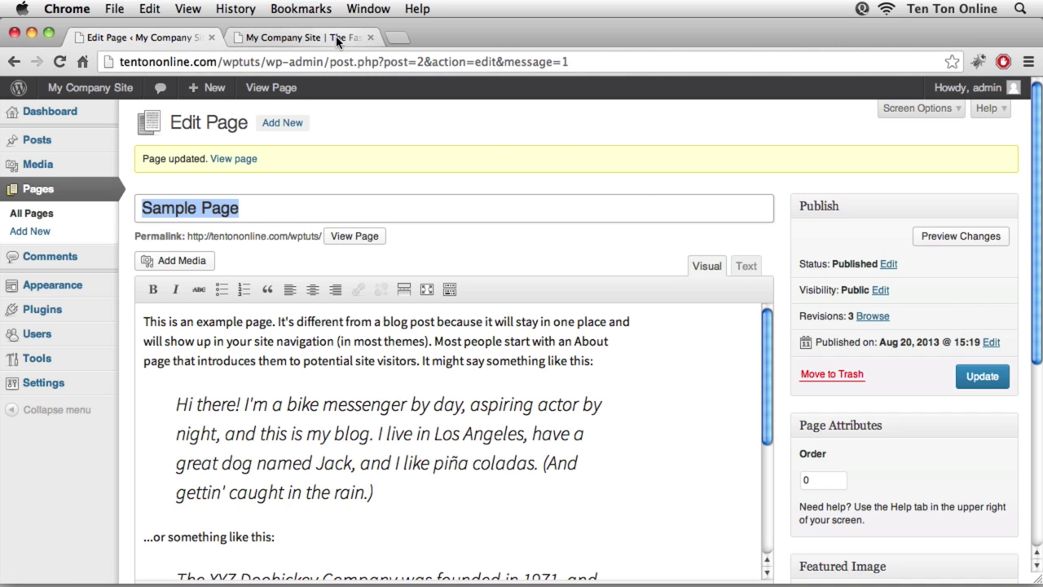
Reload the public site and examine the front page for a comment form below its content, then its title
click(340, 37)
key(super+r)
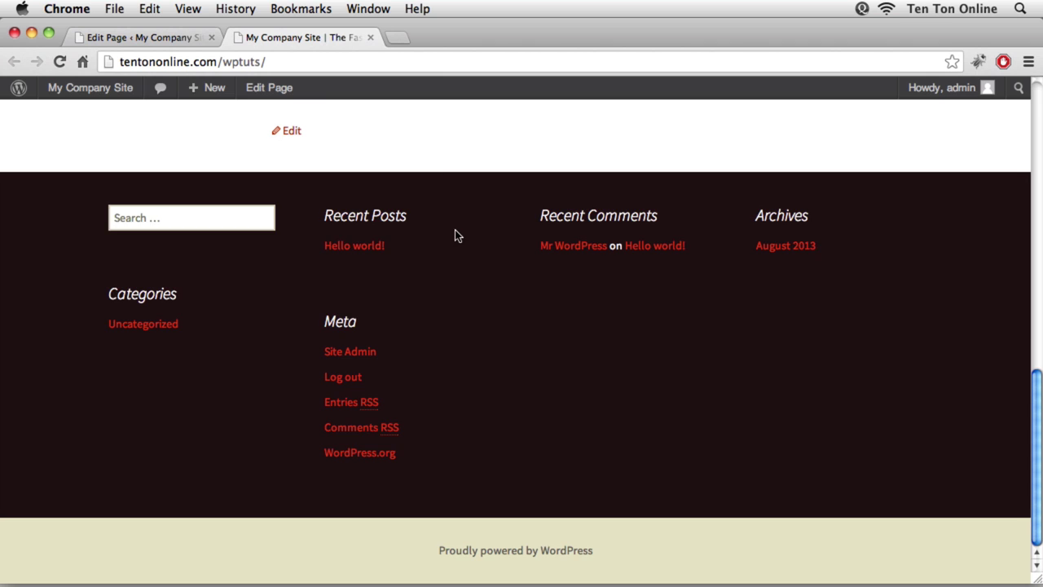
scroll(458, 237, up, 5)
scroll(463, 241, up, 2)
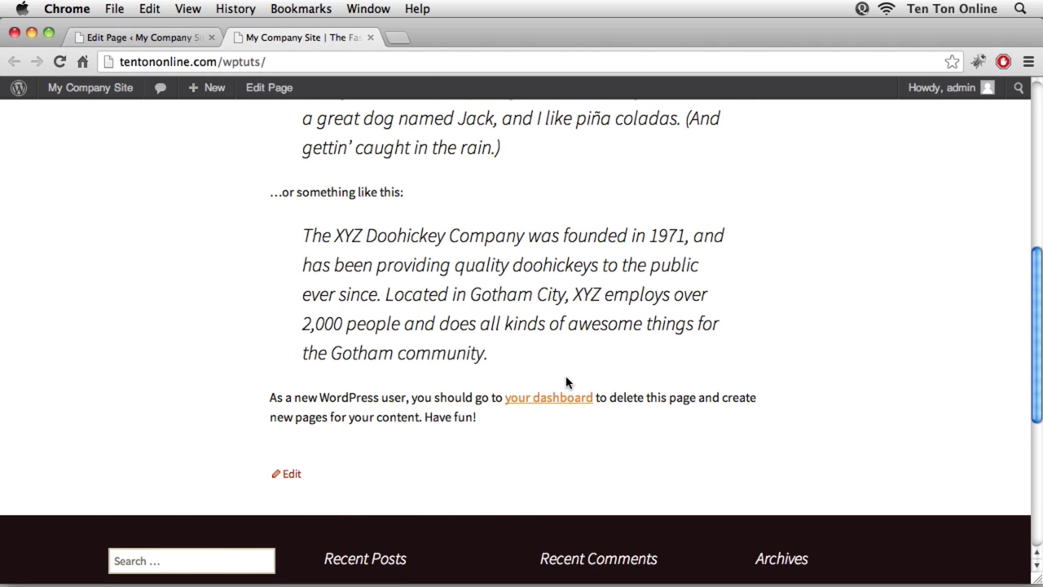
scroll(552, 368, up, 3)
scroll(550, 365, up, 3)
scroll(549, 368, down, 5)
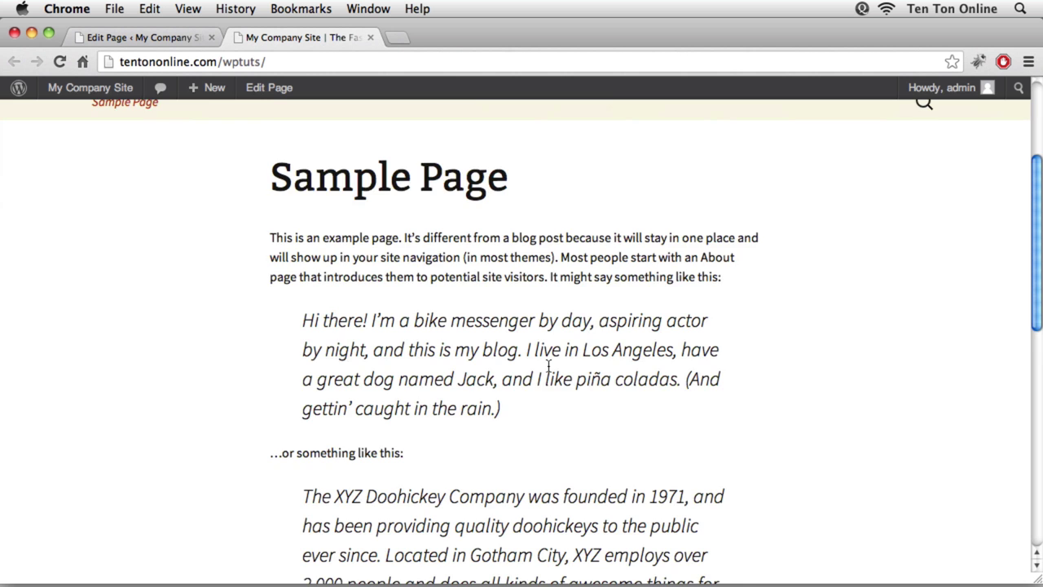
scroll(548, 367, down, 4)
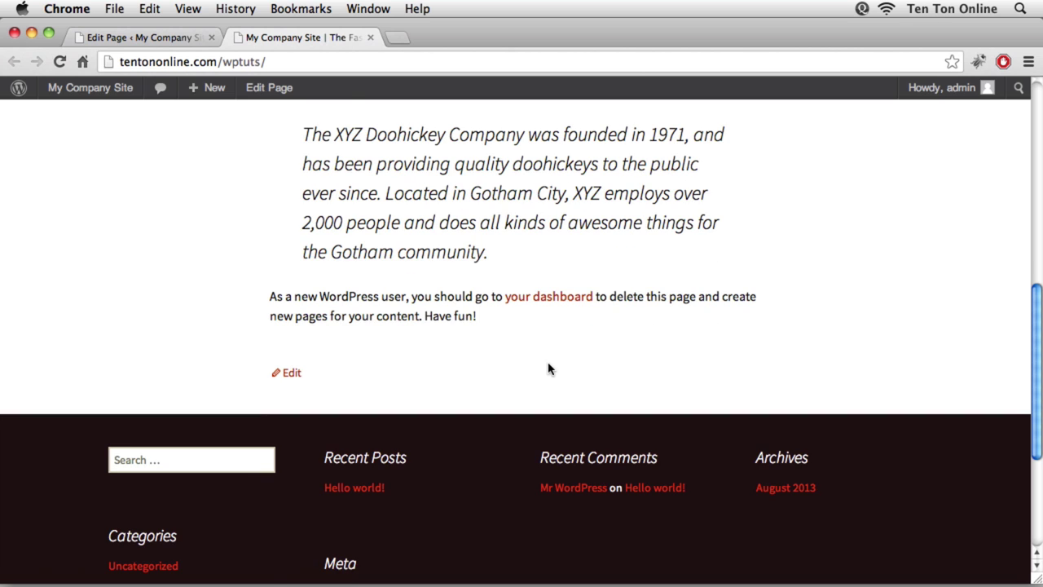
scroll(549, 369, up, 14)
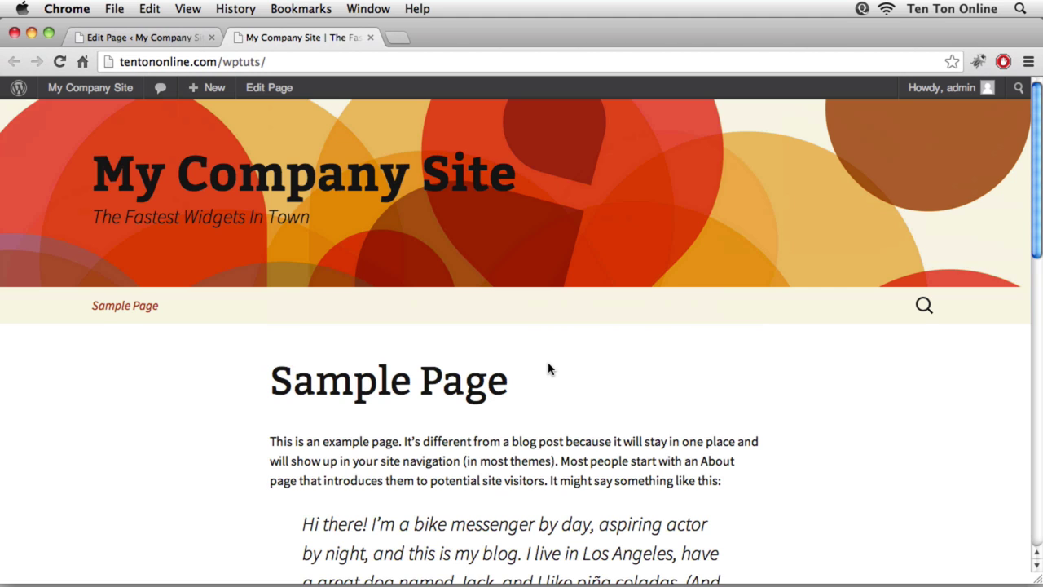
scroll(549, 369, down, 3)
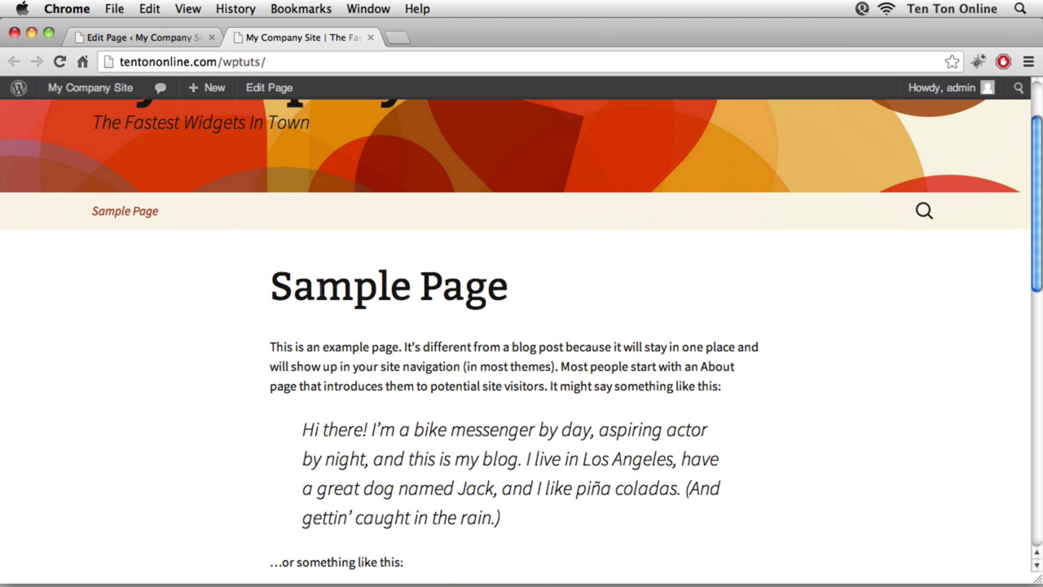
drag(315, 287, 501, 296)
click(501, 297)
Rename the Sample Page as Home in the page editor and update it
click(153, 42)
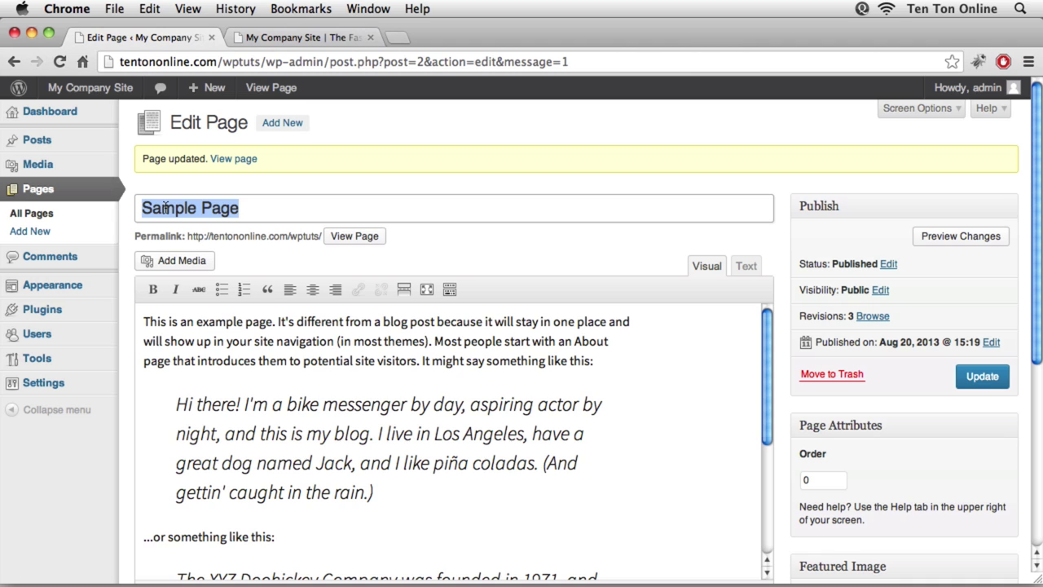
text(Home)
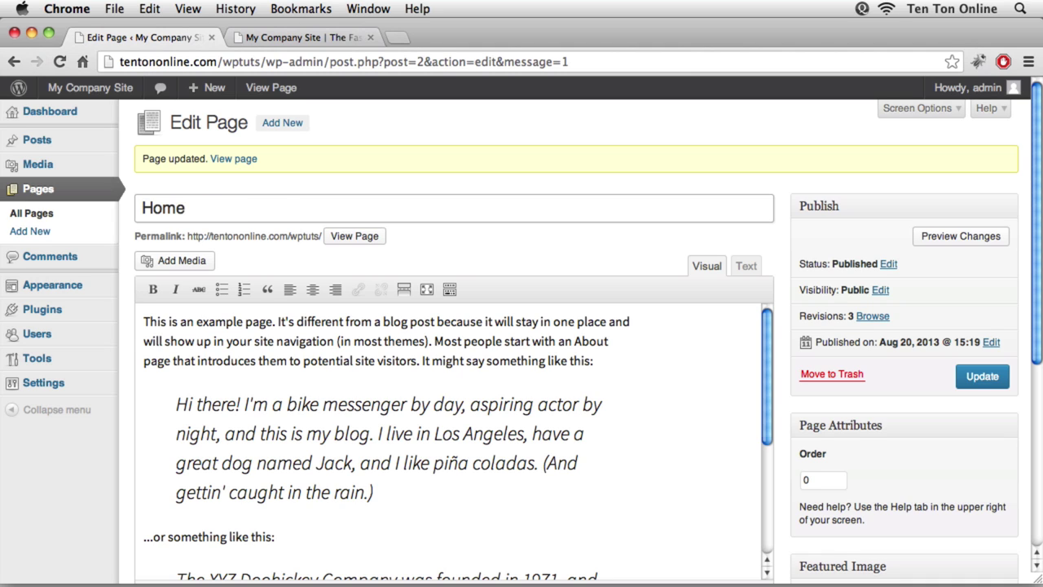
click(970, 385)
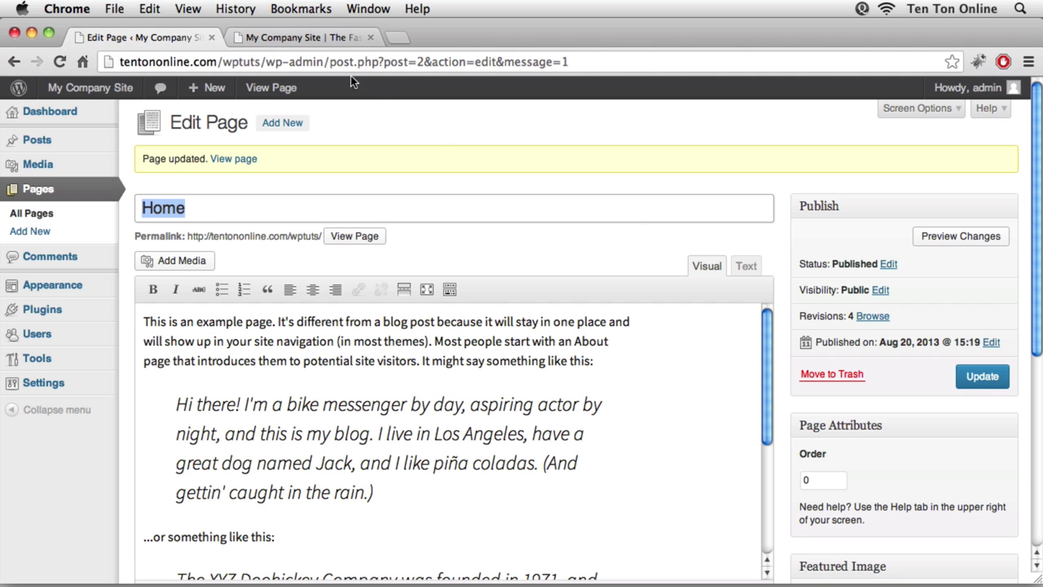
Reload the public site and check the front page's heading and its navigation entry
click(309, 37)
key(super+r)
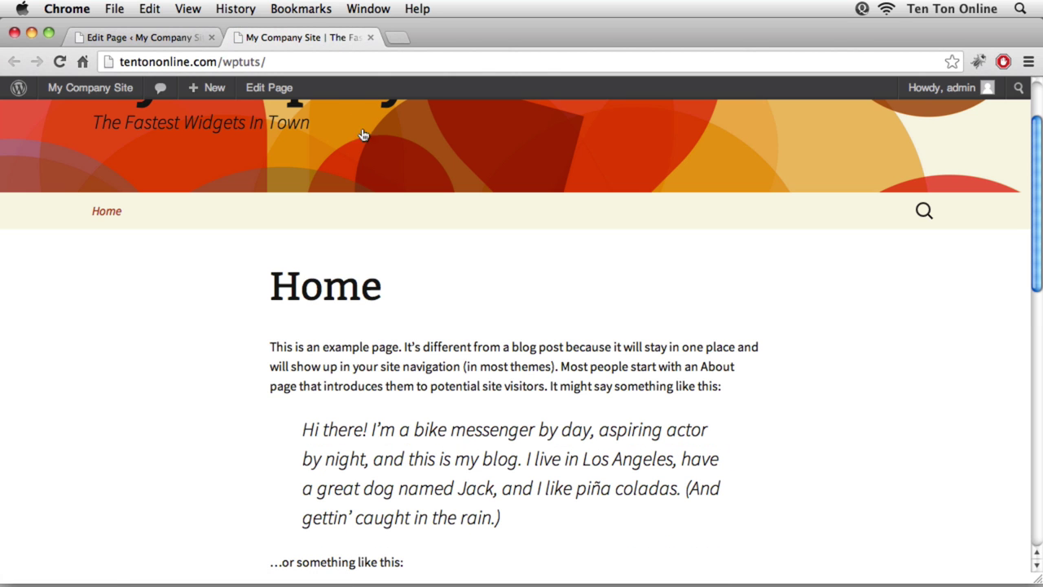
drag(301, 288, 364, 291)
click(364, 290)
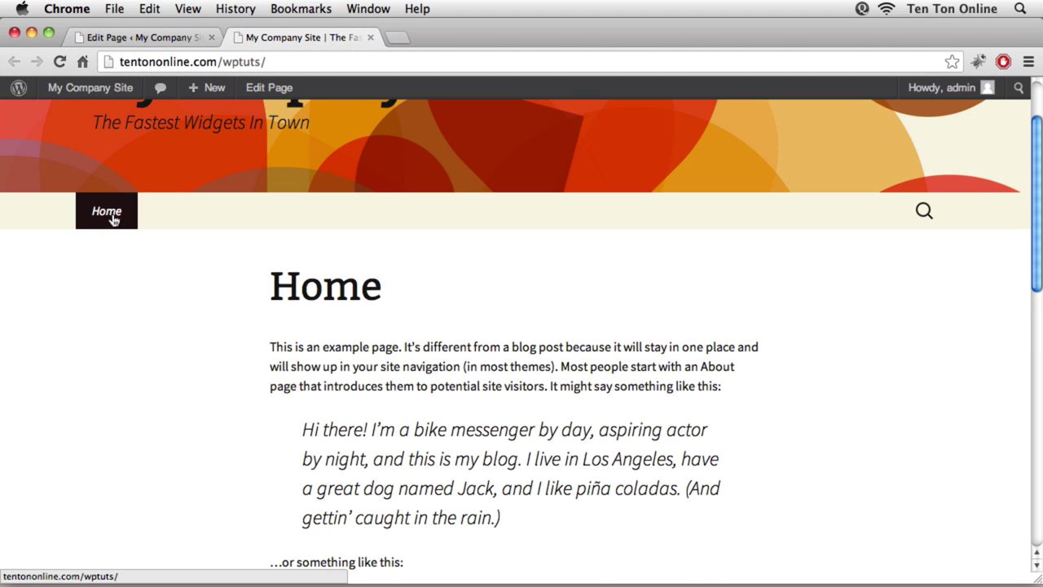
scroll(174, 299, up, 2)
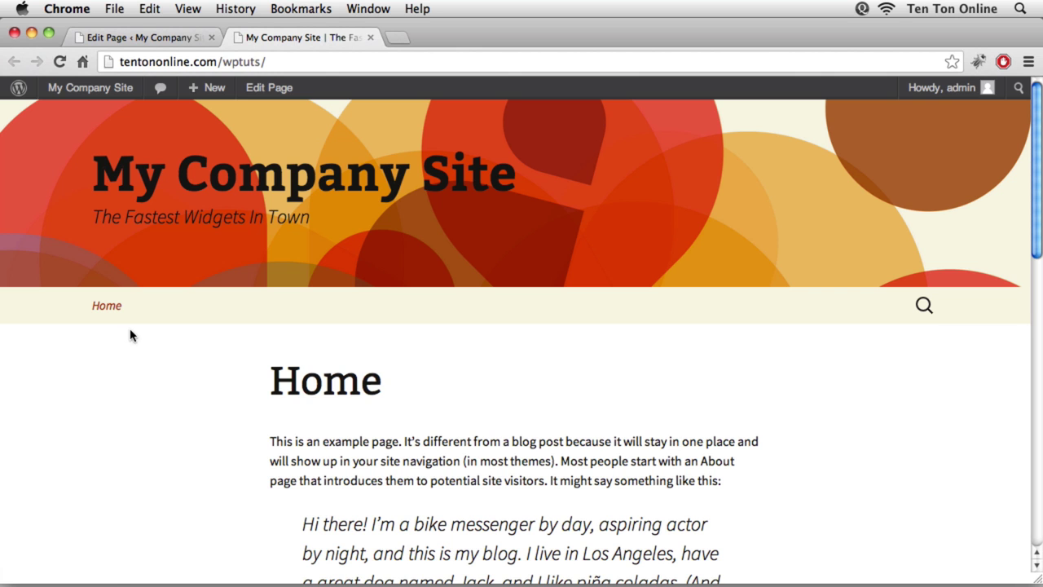
Return to the site administration, add a new page titled Contact Us and publish it
click(177, 38)
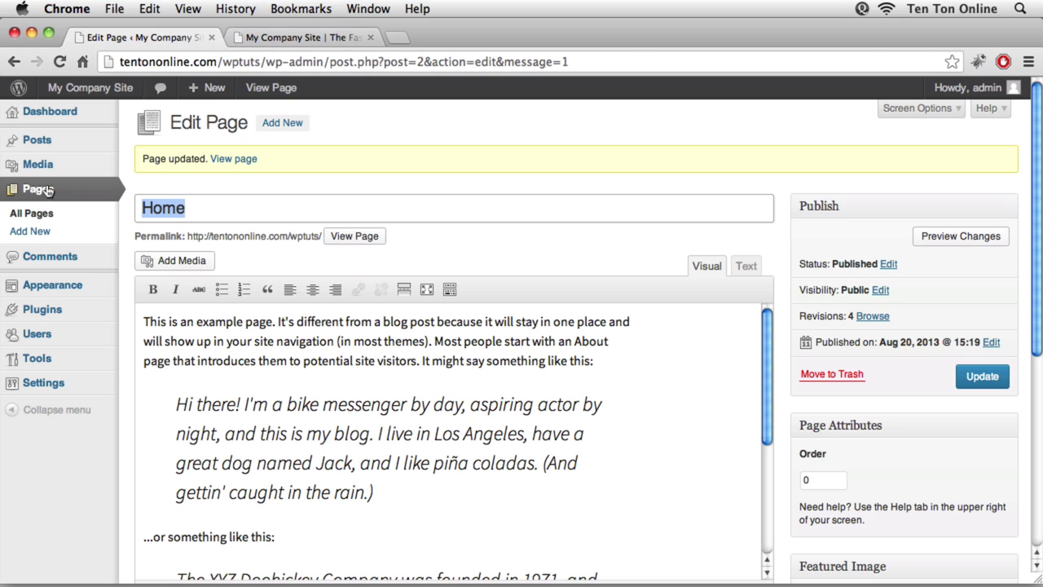
click(30, 232)
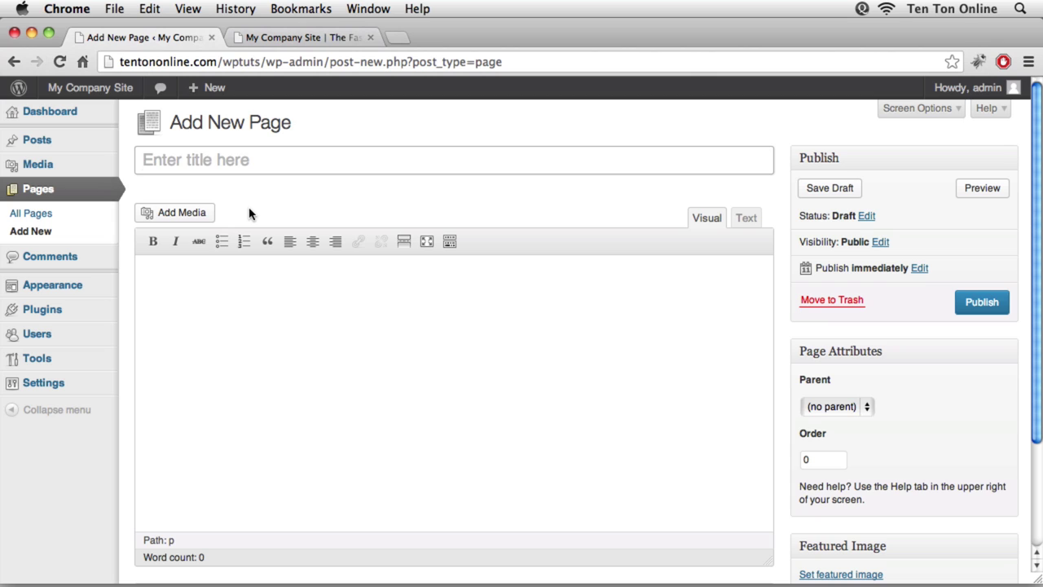
text(Contact )
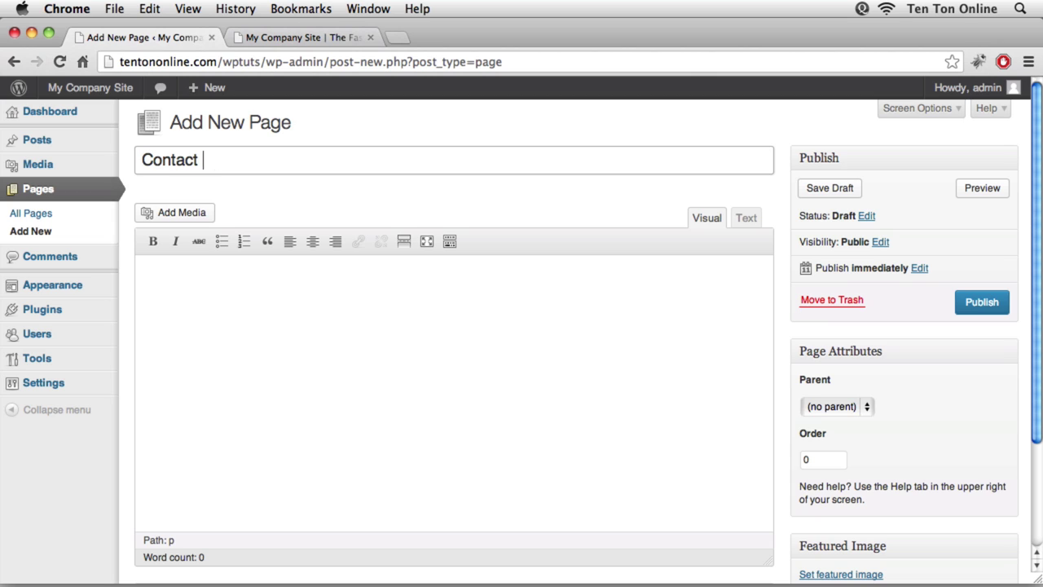
text(Us)
click(978, 308)
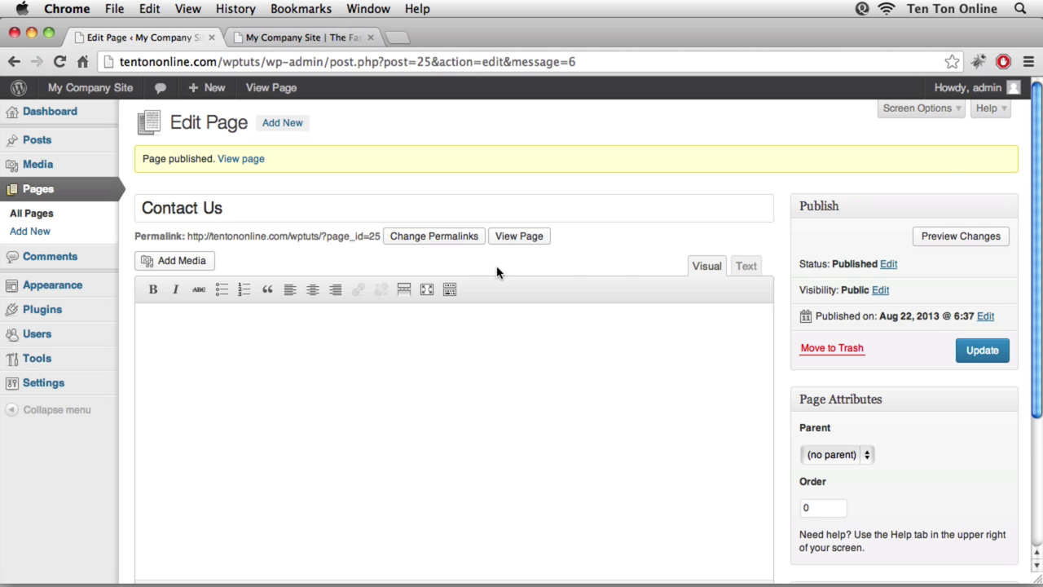
Add another new page titled Our Services and publish it
click(31, 233)
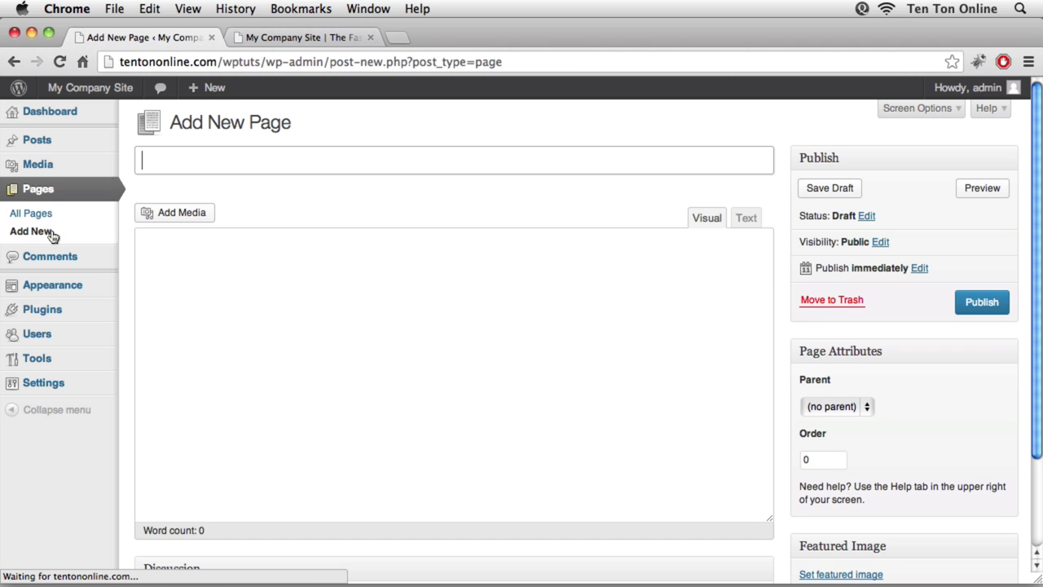
text(Ou)
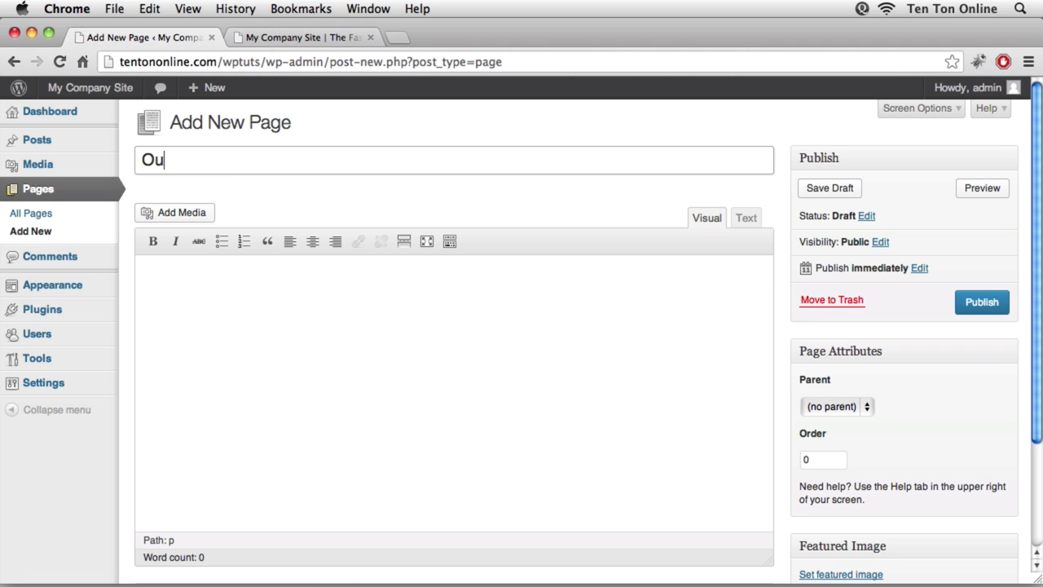
text(r Services)
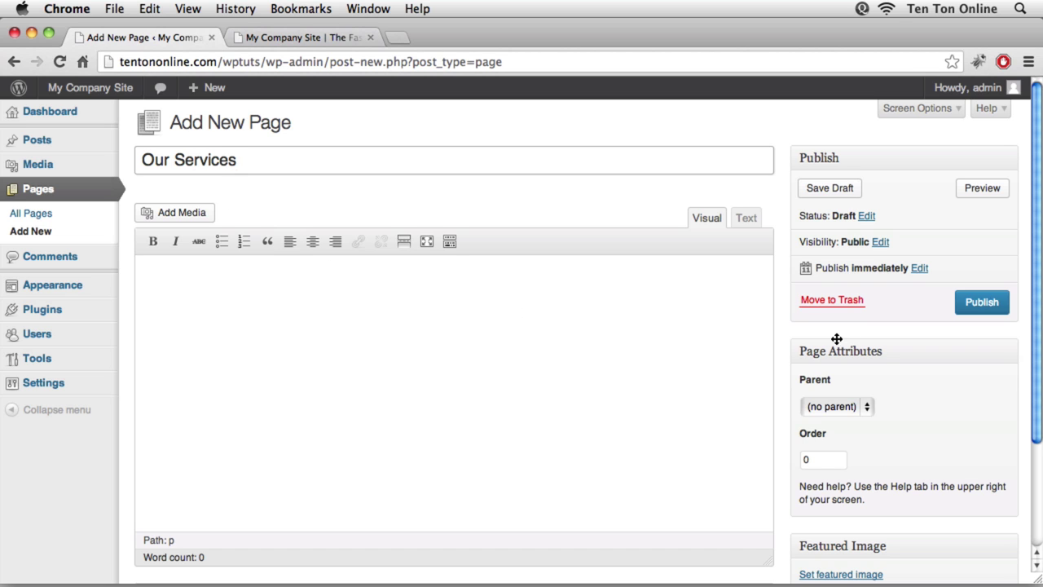
click(981, 304)
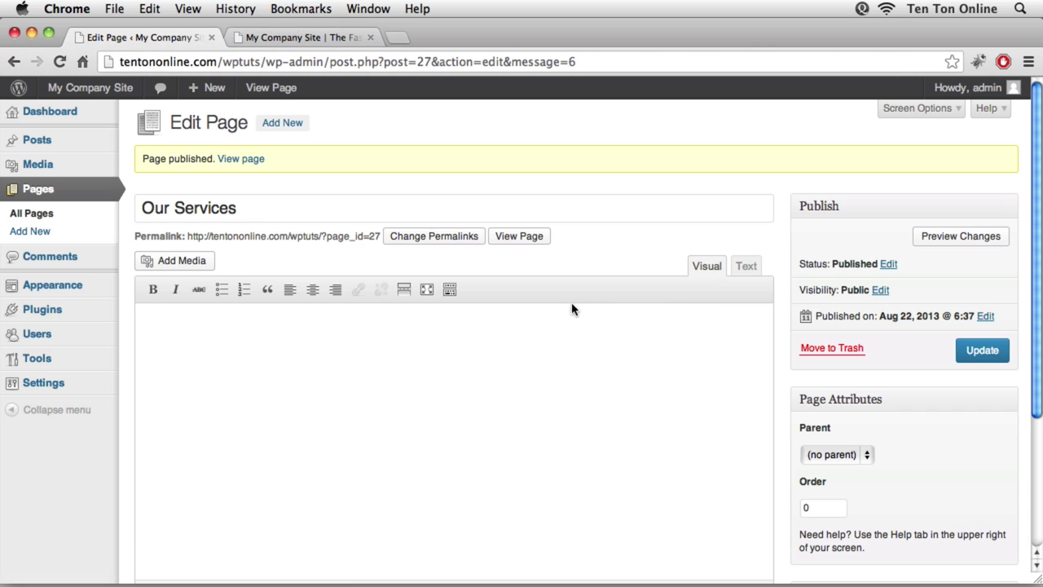
Add another new page titled About Us and publish it
click(27, 233)
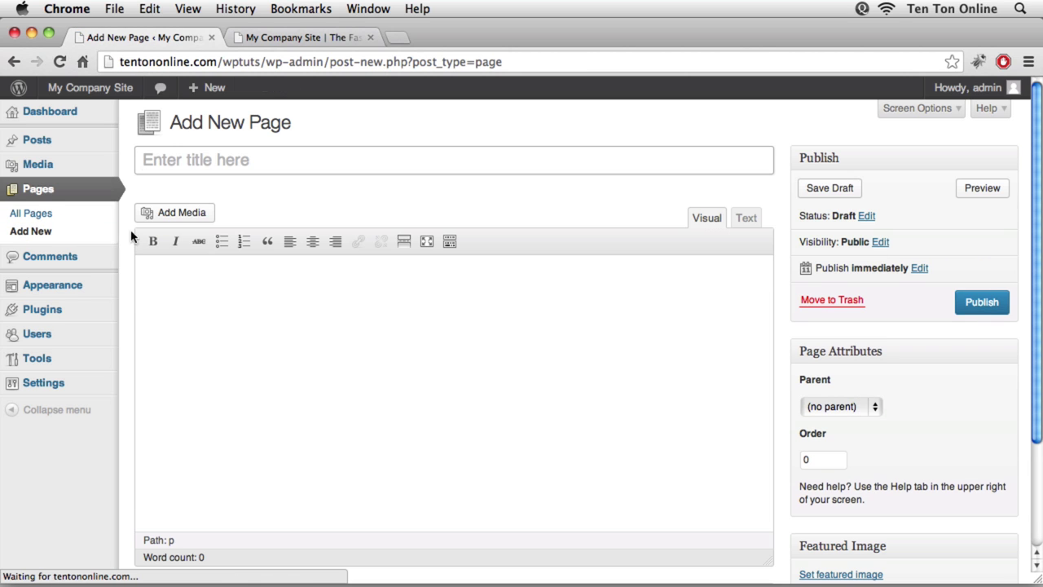
text(Abou)
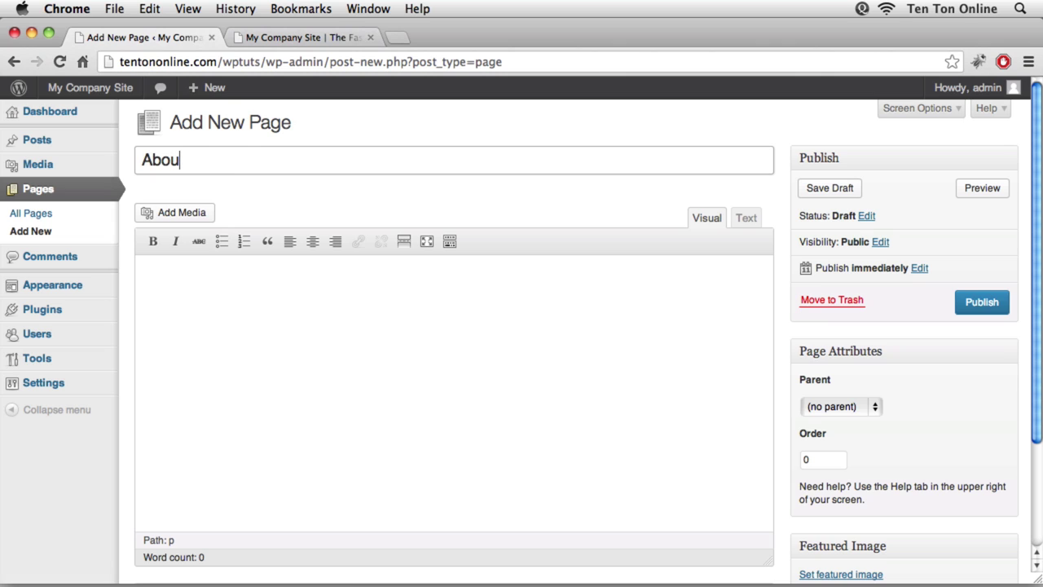
text(t Us)
click(974, 303)
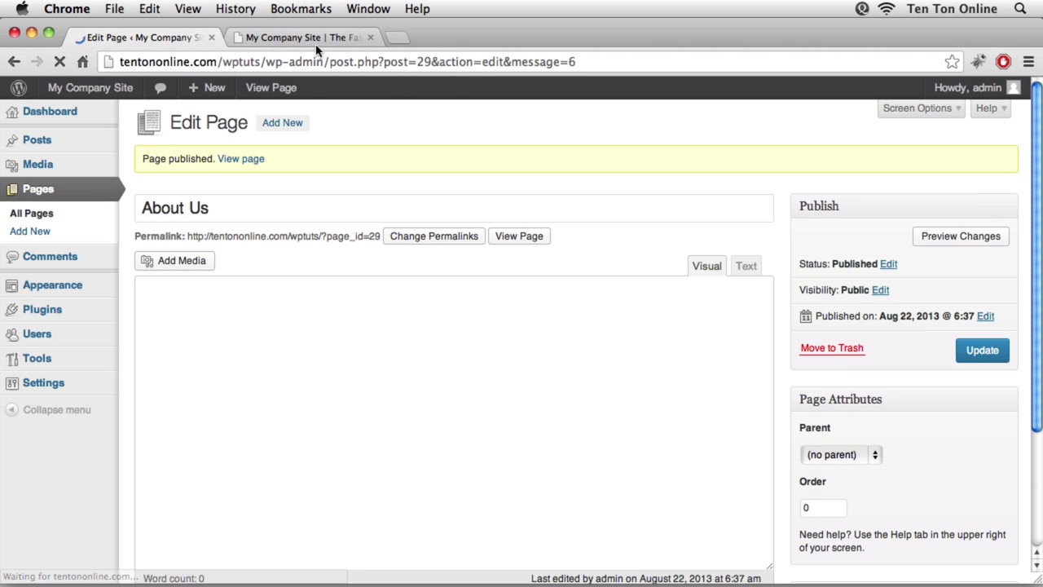
Reload the public site and look at the navigation menu and the footer widgets
click(311, 38)
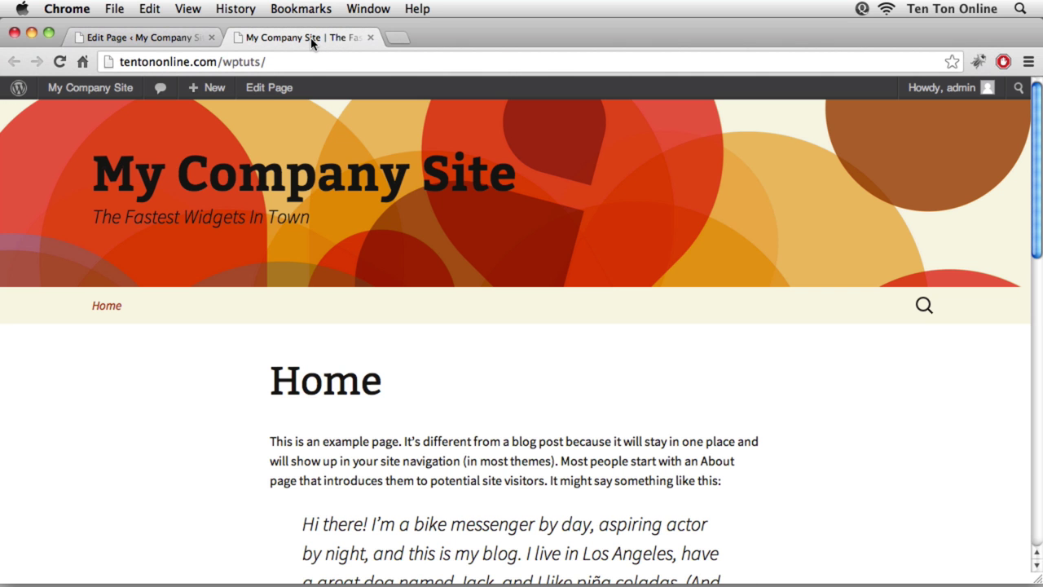
key(super+r)
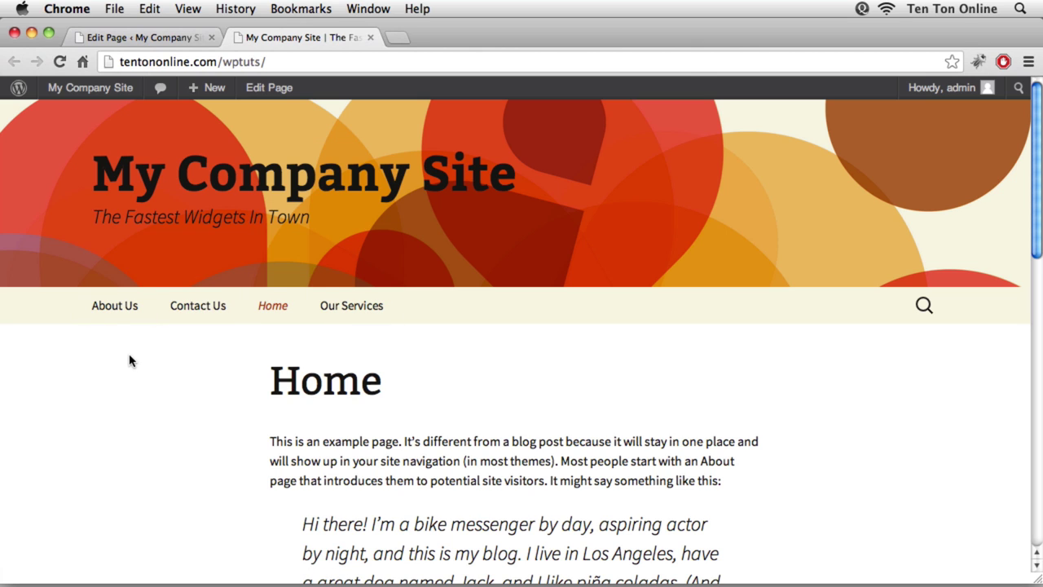
scroll(177, 390, down, 8)
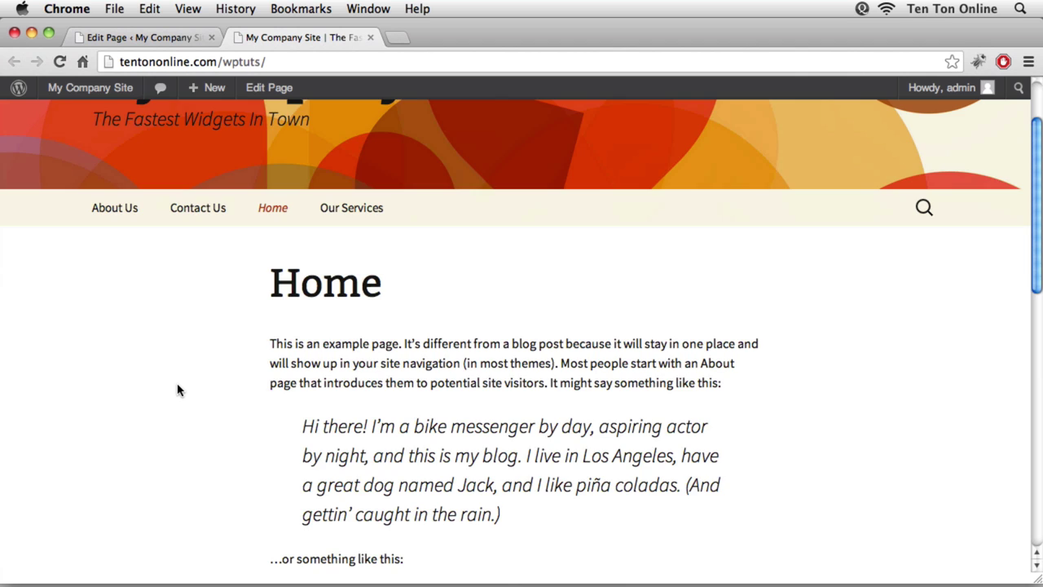
scroll(178, 391, down, 8)
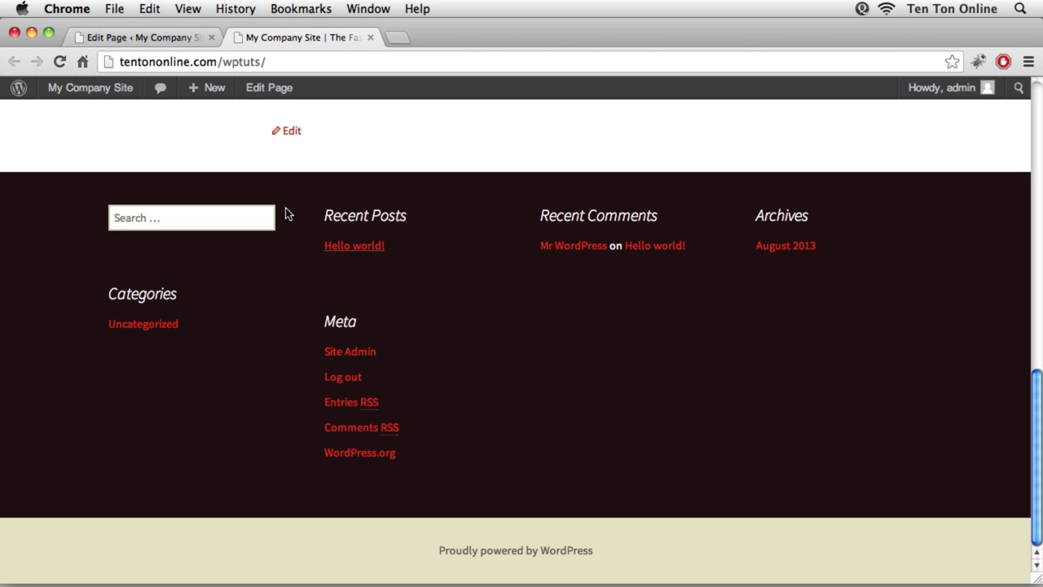
Return to the site administration and open the Widgets settings
click(153, 44)
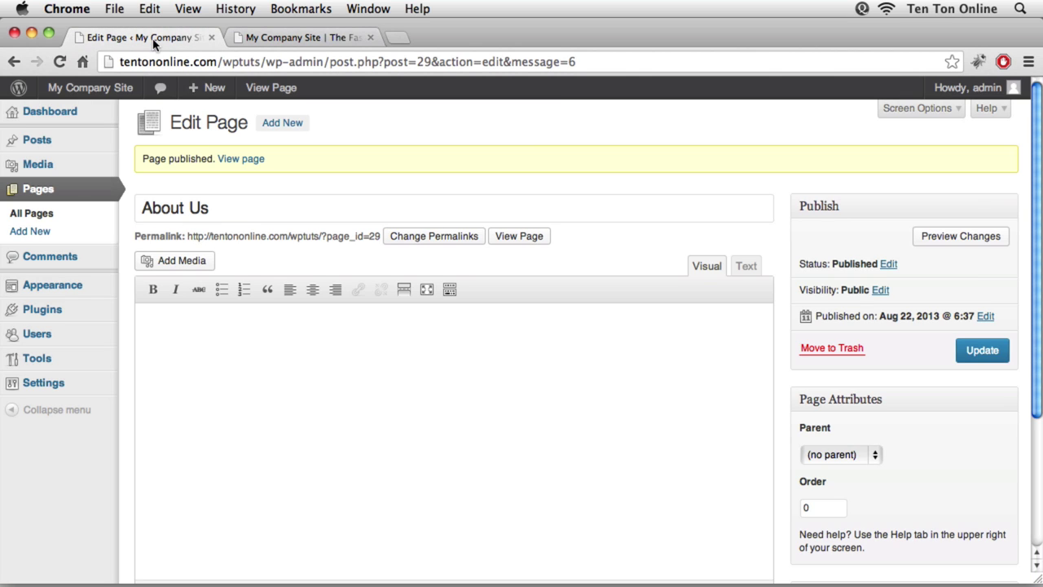
mouse_move(18, 292)
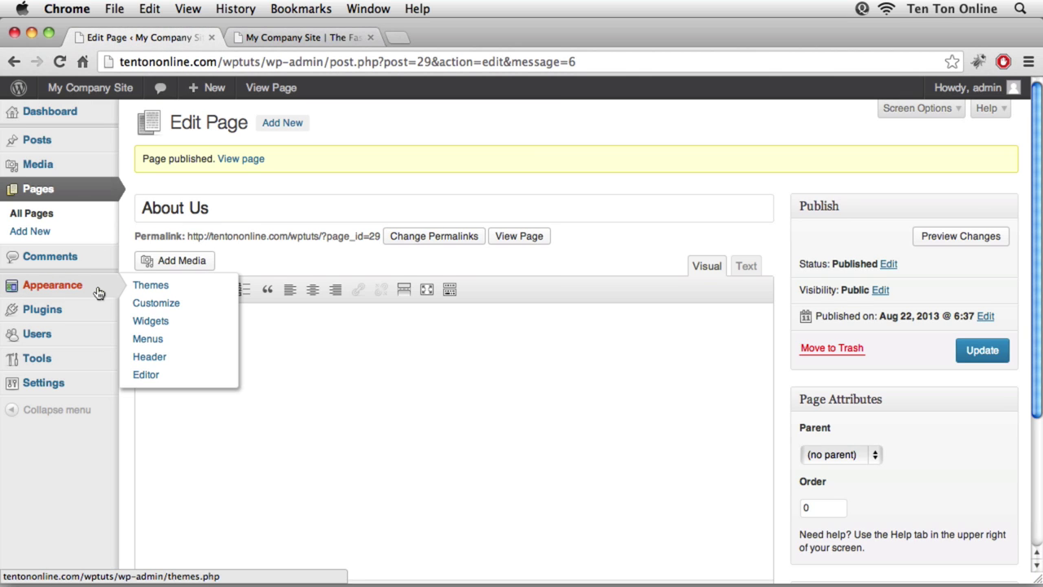
click(145, 324)
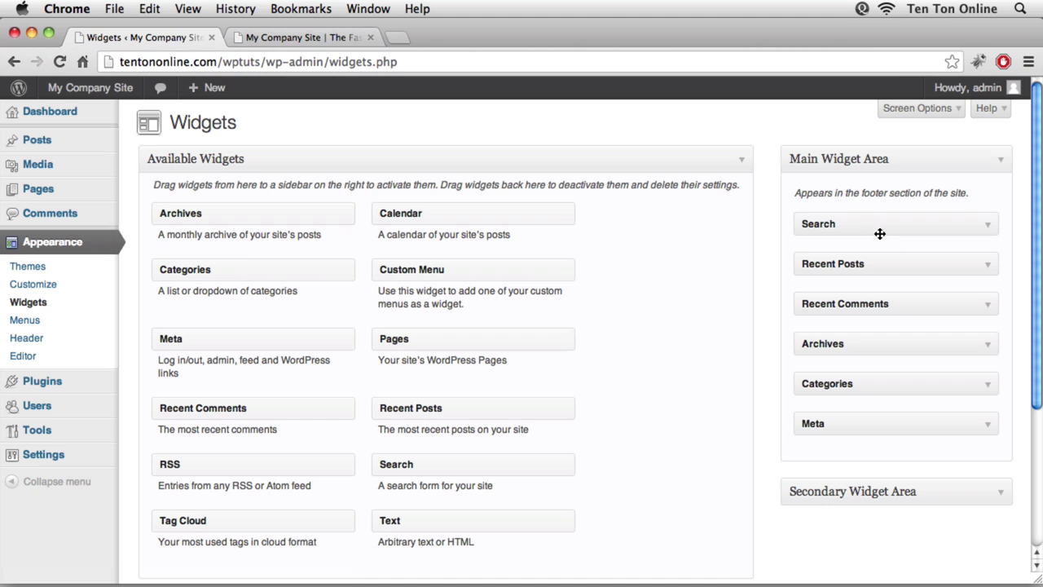
Remove the Recent Posts, Recent Comments, Archives, Categories and Meta widgets from the Main Widget Area, keeping only Search
drag(888, 264, 670, 268)
drag(903, 268, 780, 277)
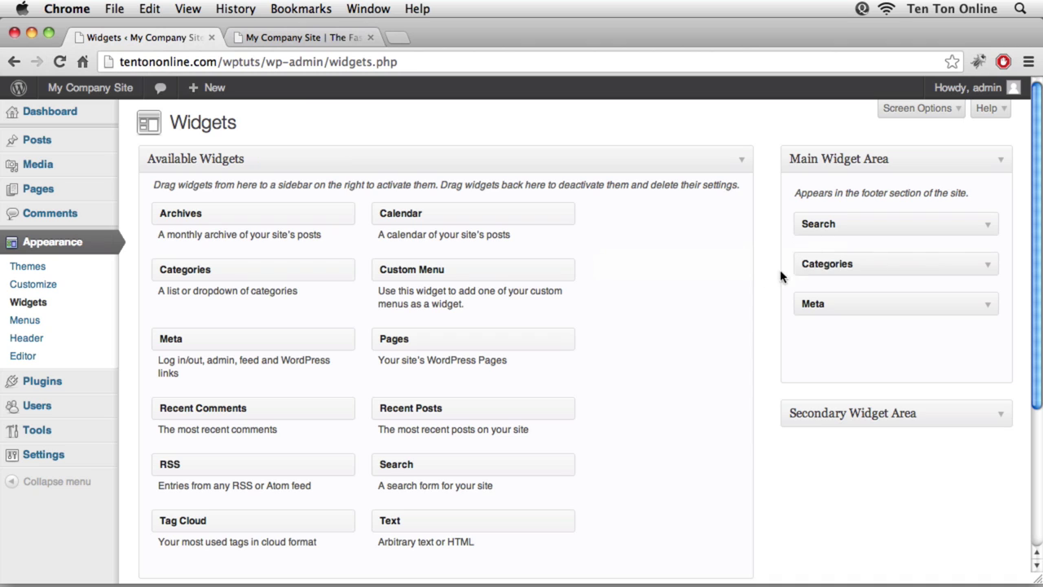
drag(894, 265, 691, 266)
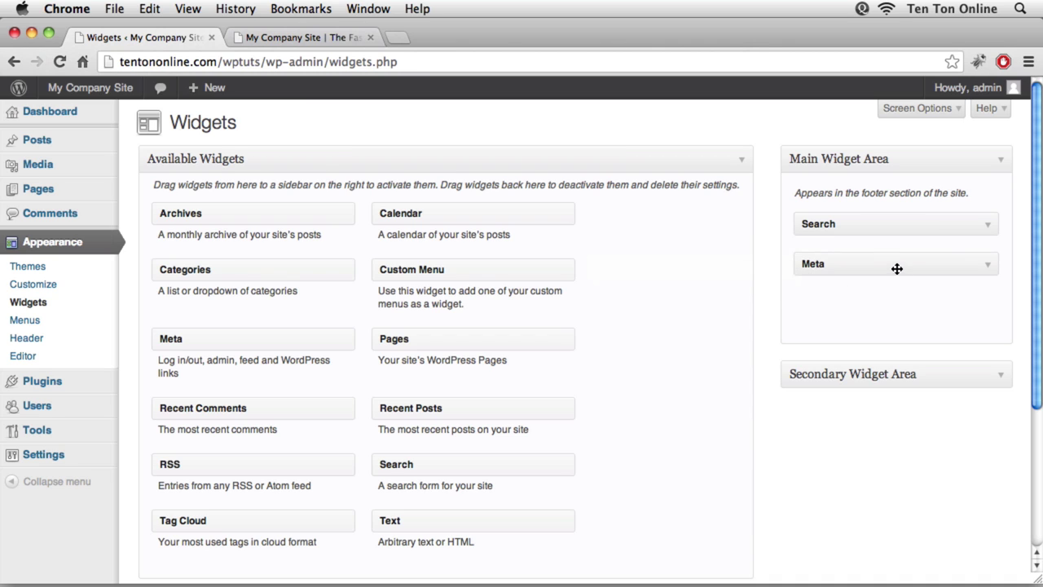
drag(897, 268, 665, 284)
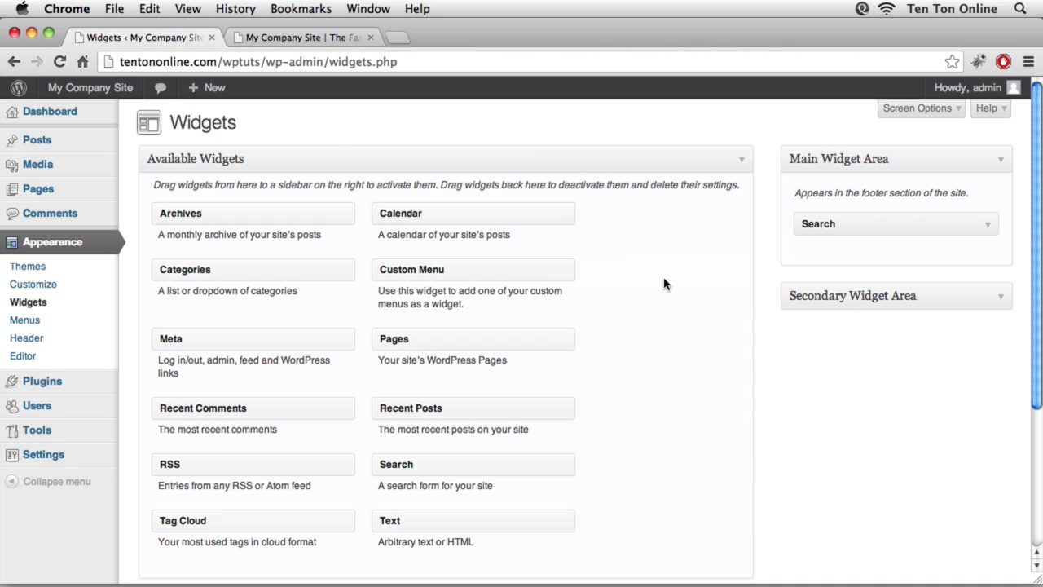
Add the Pages widget to the Main Widget Area below the Search widget
scroll(681, 321, down, 1)
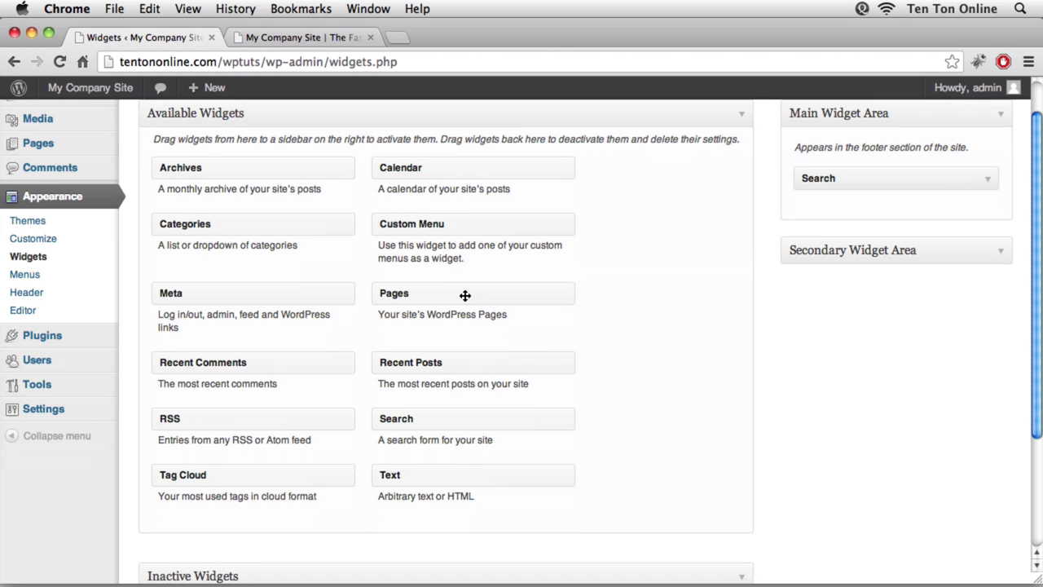
drag(466, 296, 880, 205)
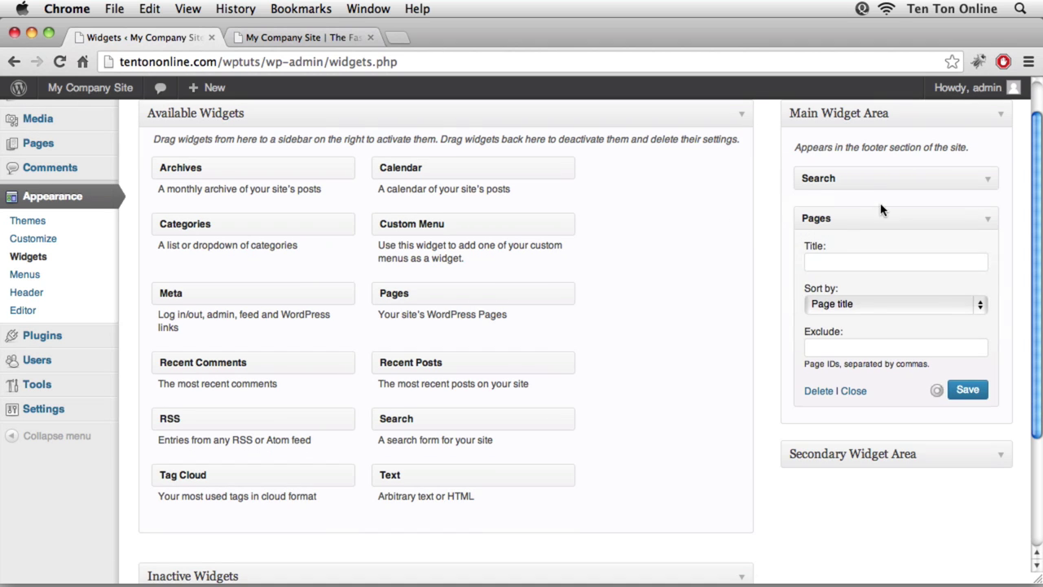
scroll(775, 261, up, 1)
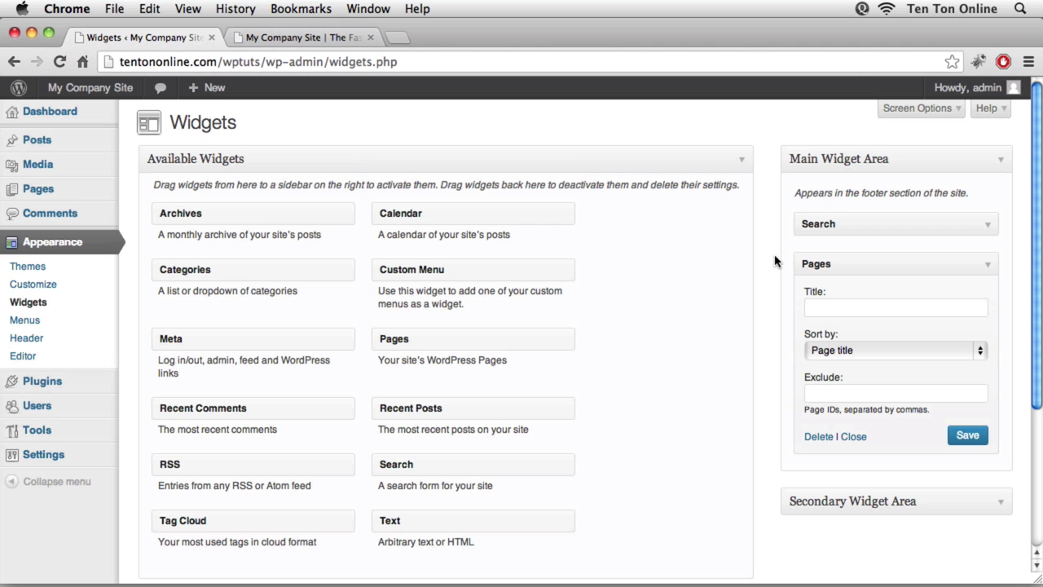
Reload the public site and check the footer widgets and the "Proudly powered by WordPress" credit line
click(308, 40)
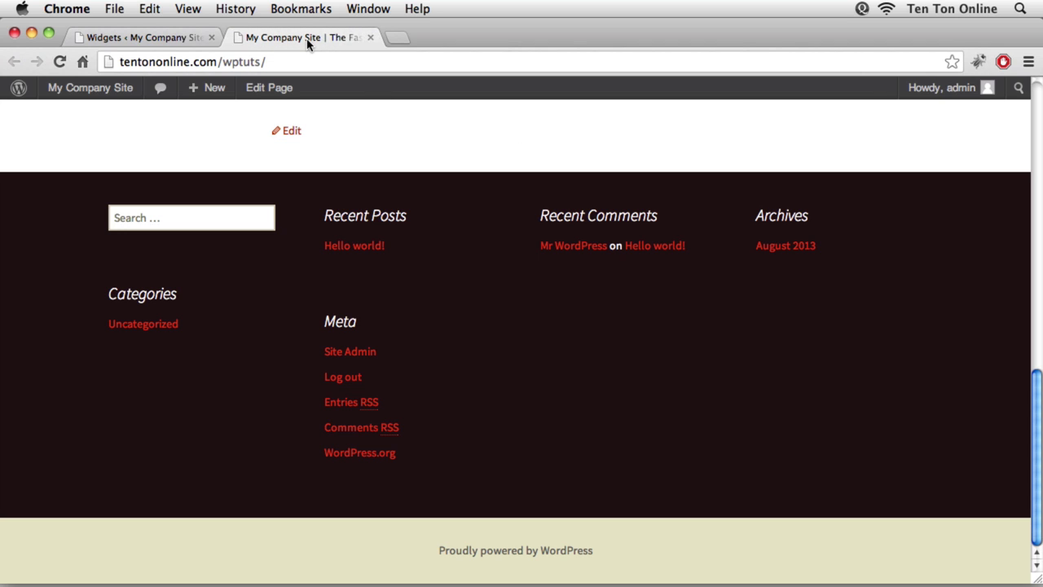
key(super+r)
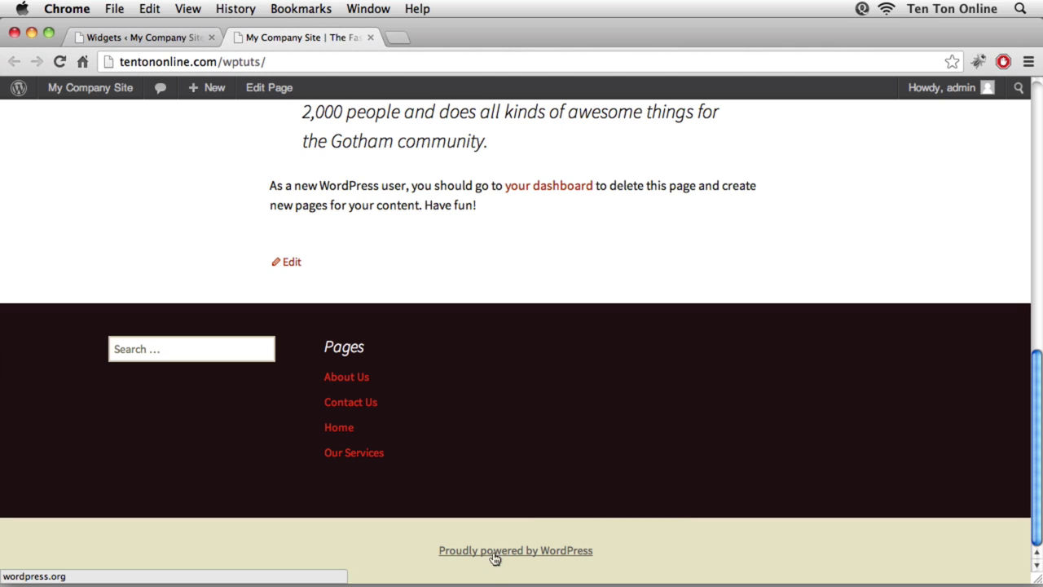
drag(600, 550, 441, 549)
click(597, 549)
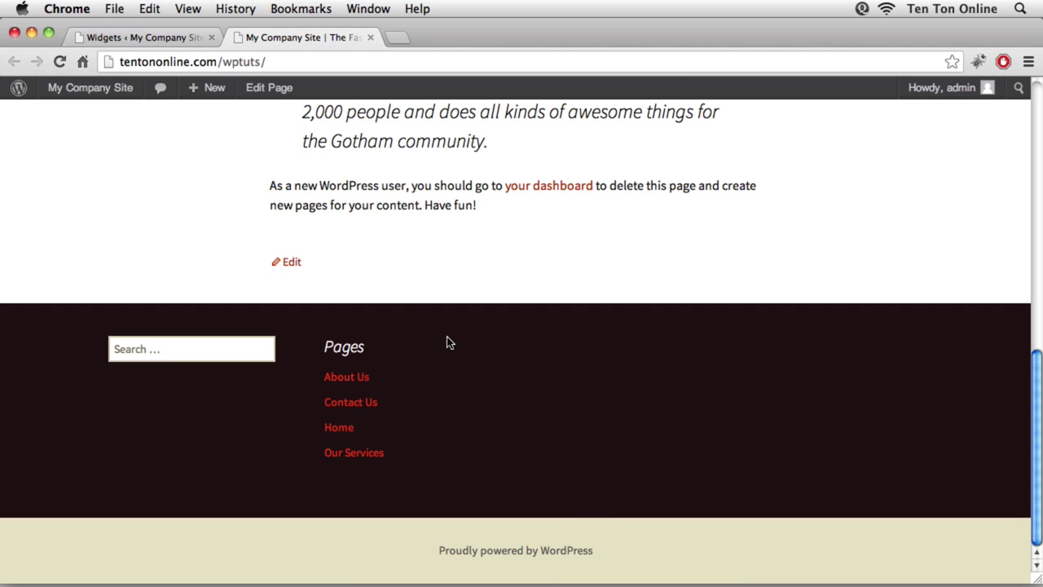
Return to the site administration and open the Twenty Thirteen theme's Footer template (footer.php) in the theme editor
click(140, 41)
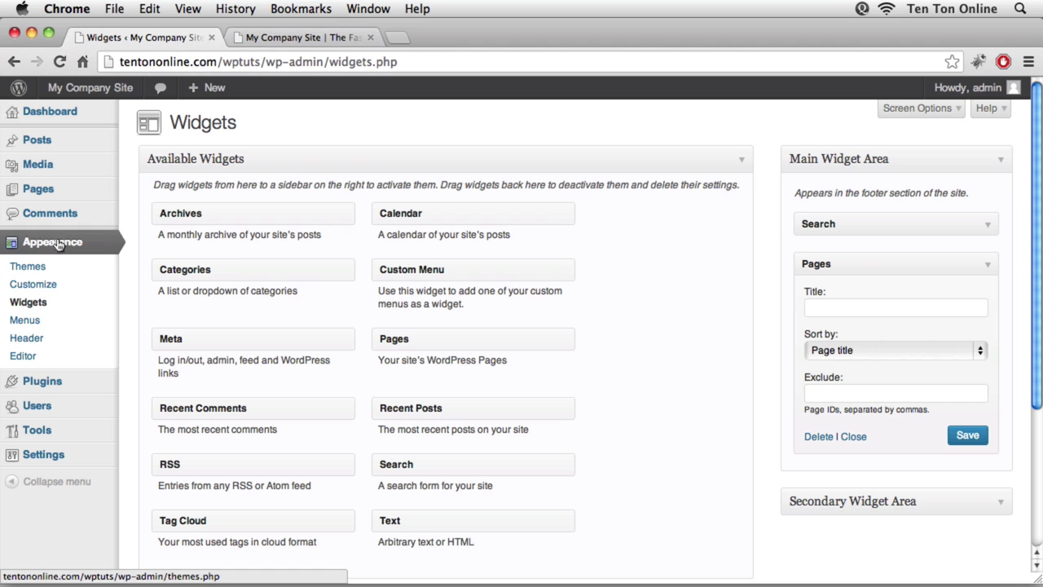
click(15, 358)
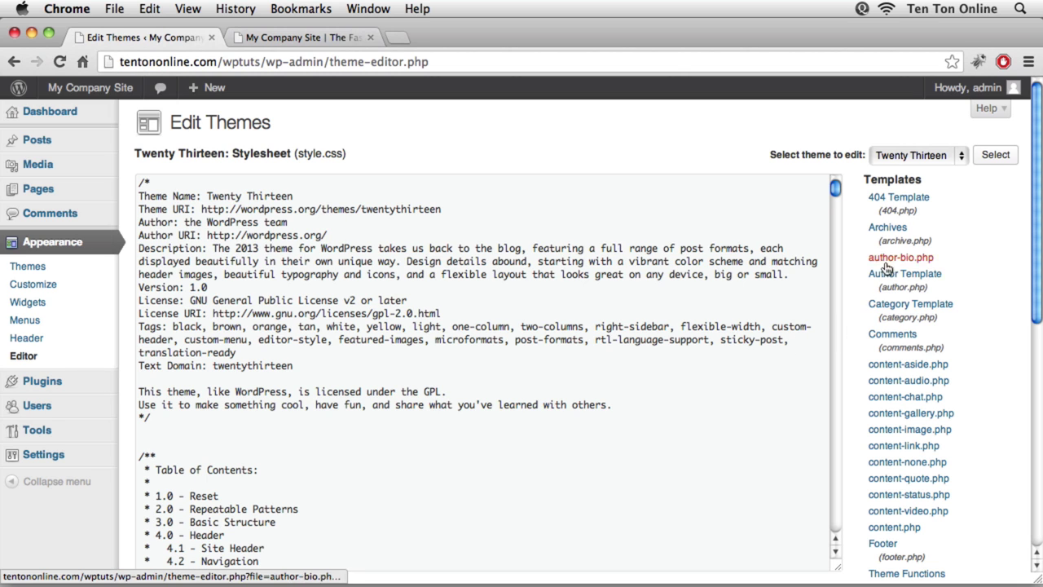
scroll(888, 293, down, 3)
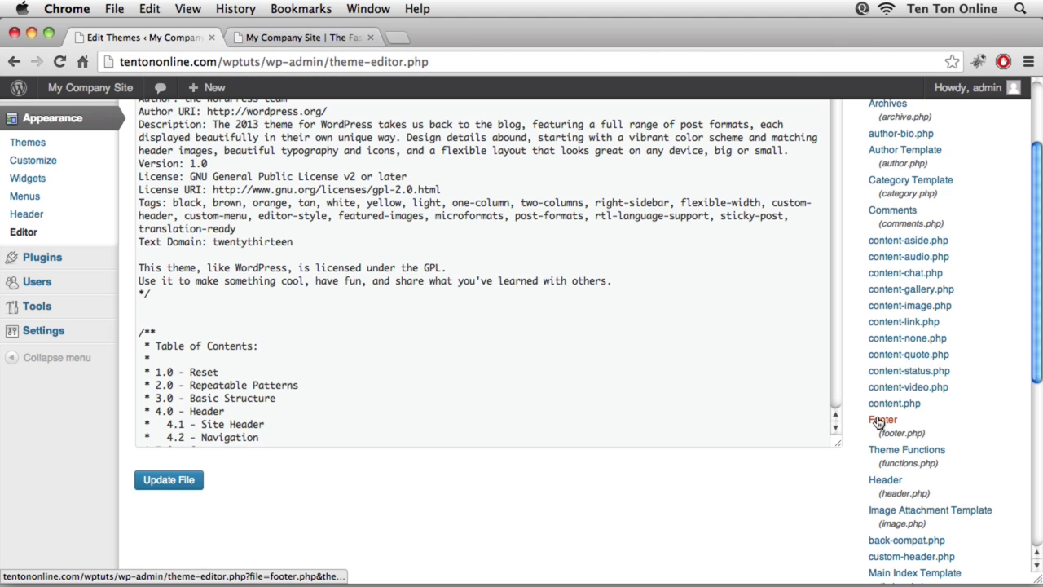
click(880, 420)
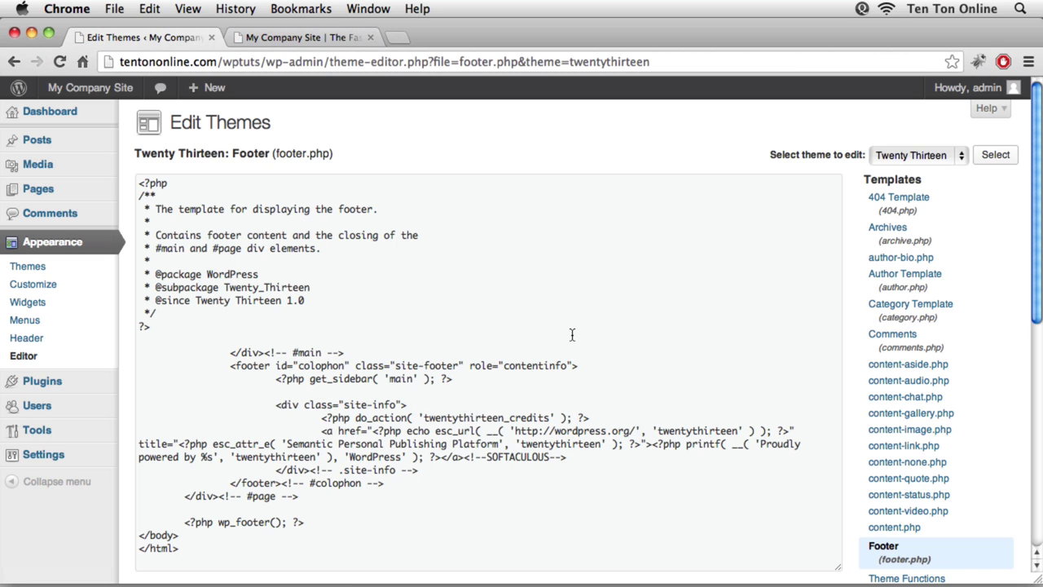
Search the footer.php code for "proudly p" to locate the WordPress credit text
key(super+f)
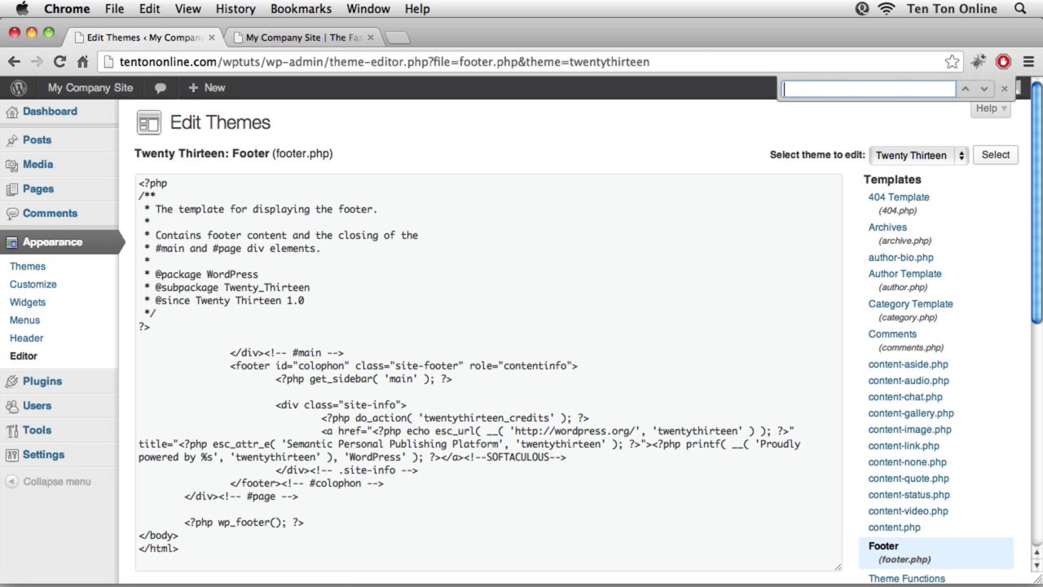
text(p)
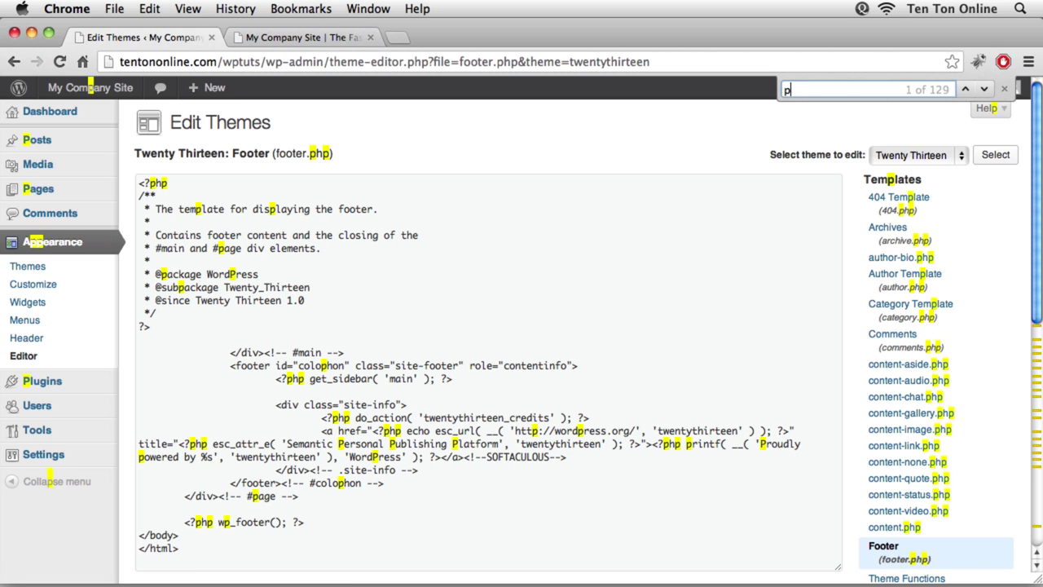
text(roudly p)
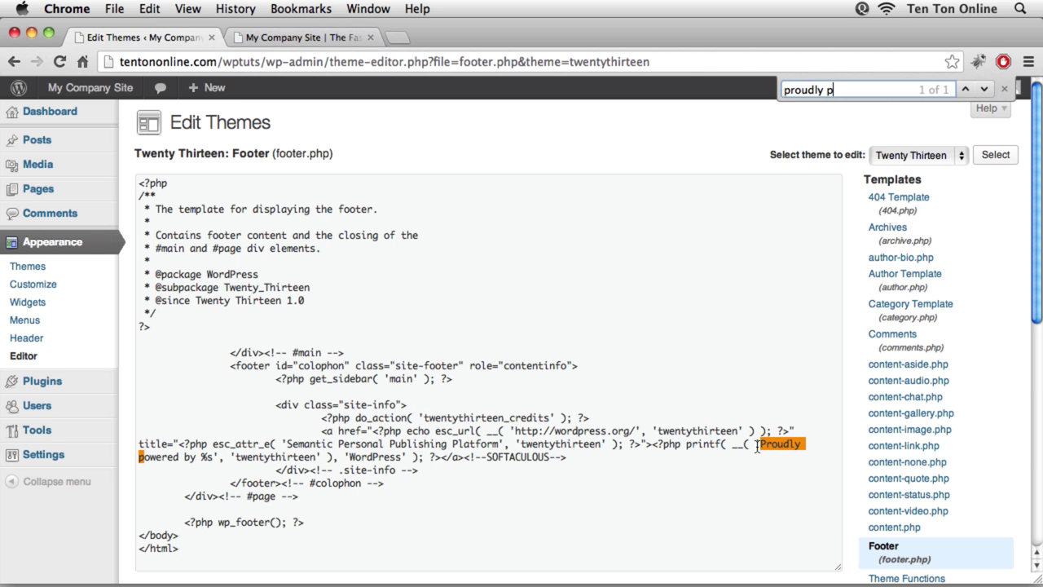
Delete the whole site-info div block containing the WordPress credit from footer.php and update the file
drag(757, 446, 724, 463)
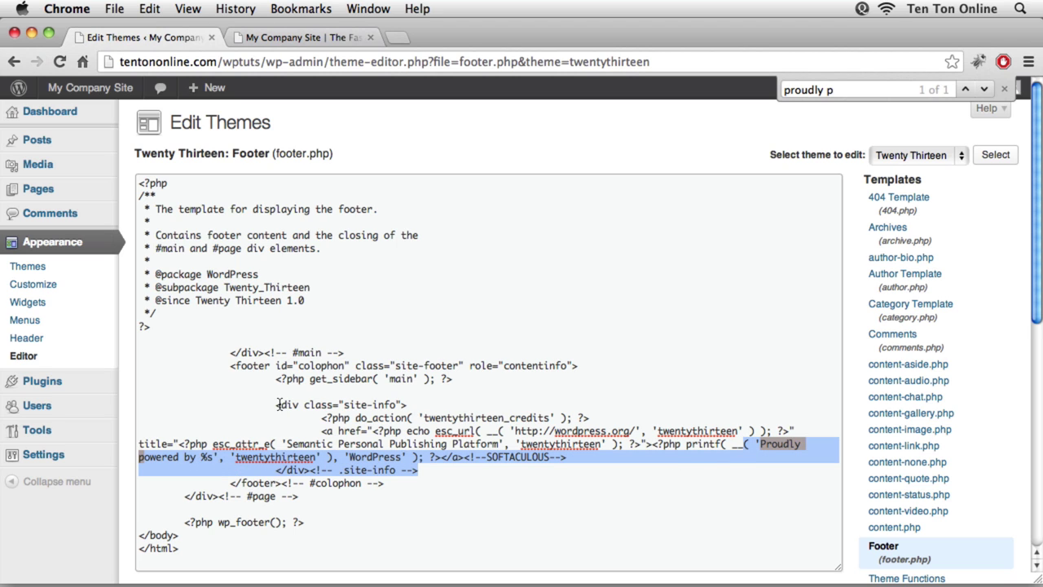
drag(276, 404, 432, 470)
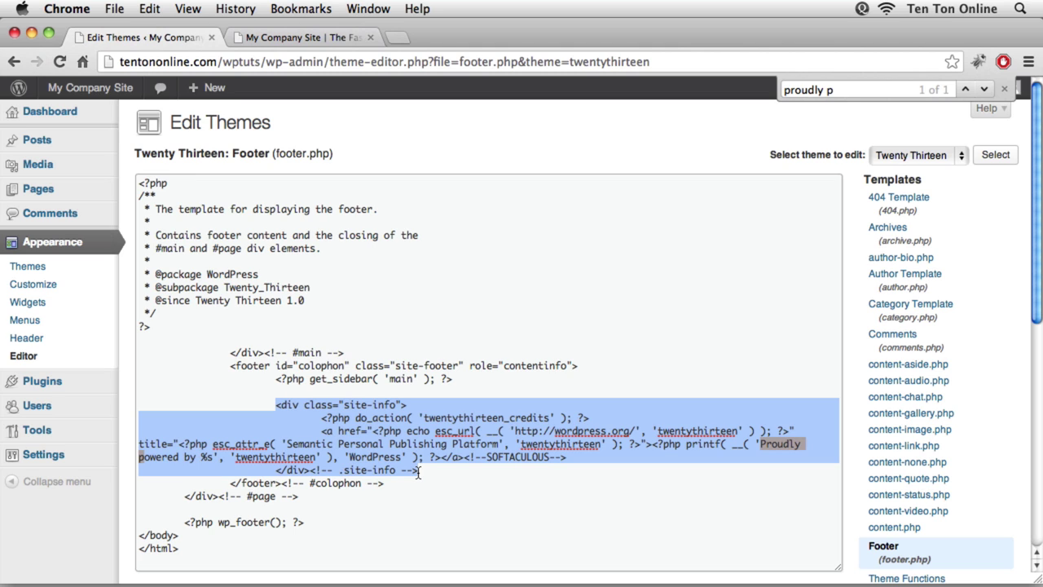
key(BackSpace)
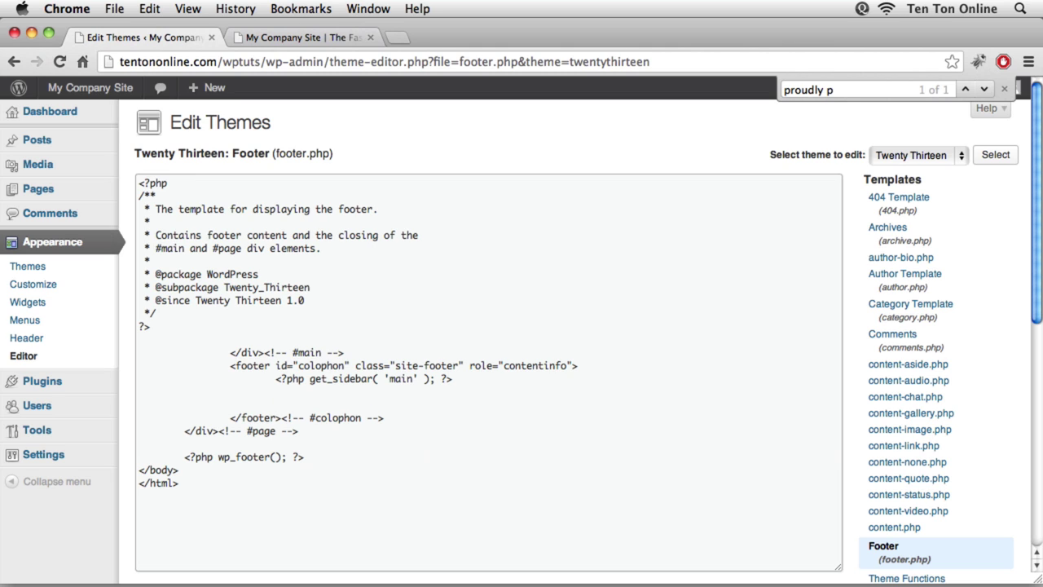
scroll(128, 514, down, 1)
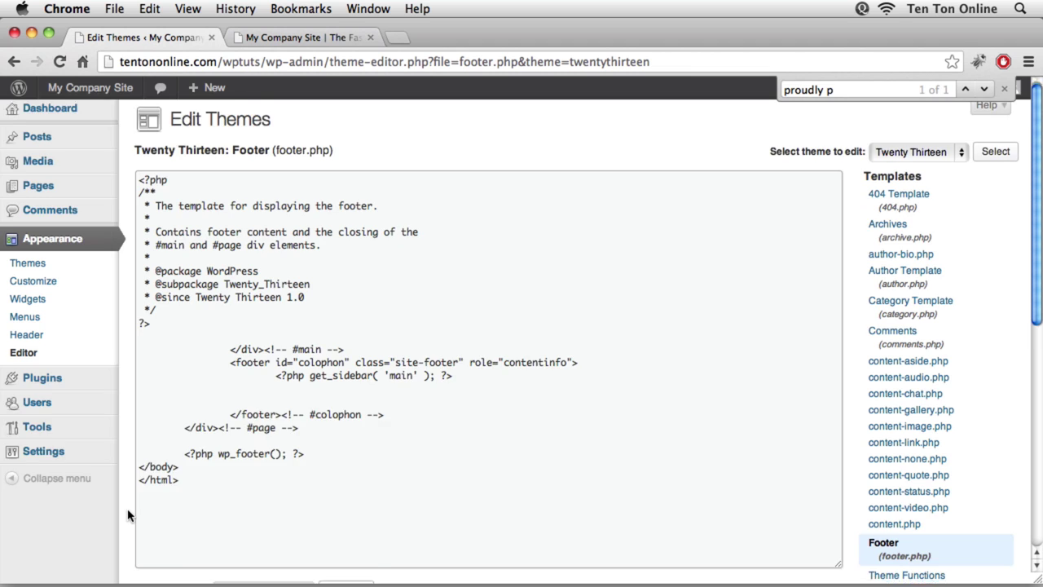
scroll(128, 514, down, 5)
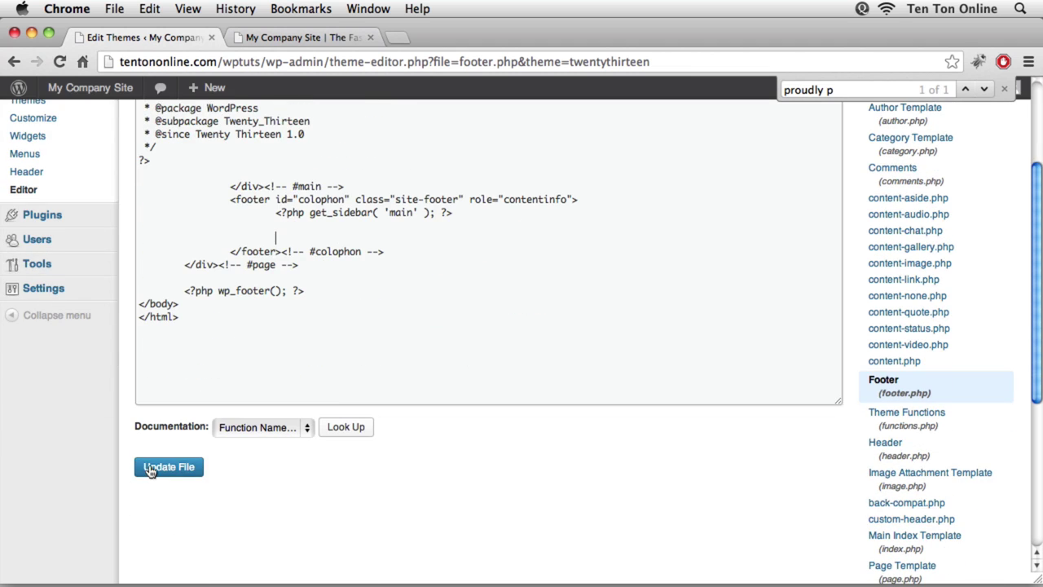
click(150, 471)
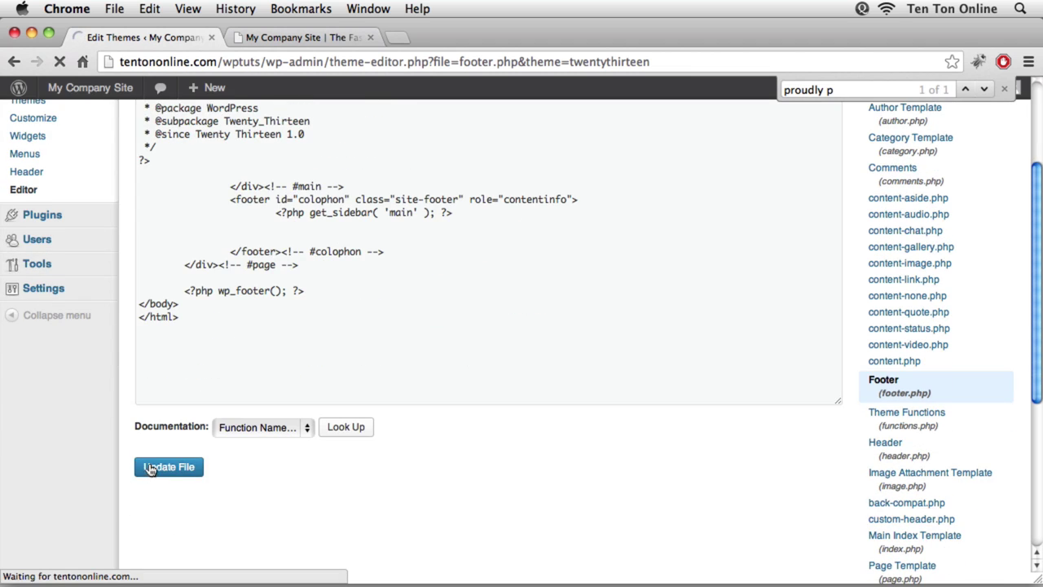
Reload the public site and review the Home page from its footer up to the header and navigation menu
click(310, 40)
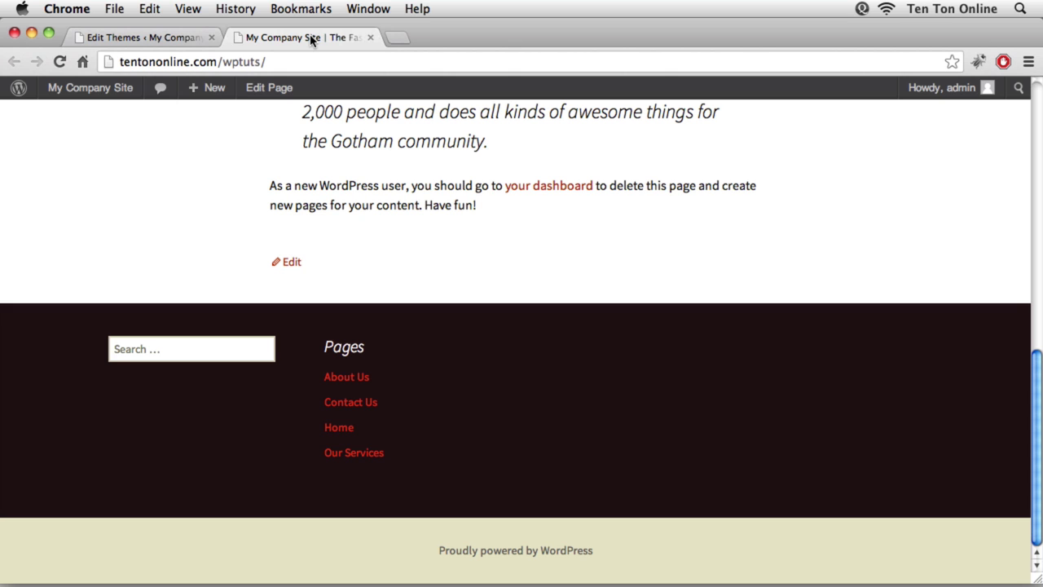
key(super+r)
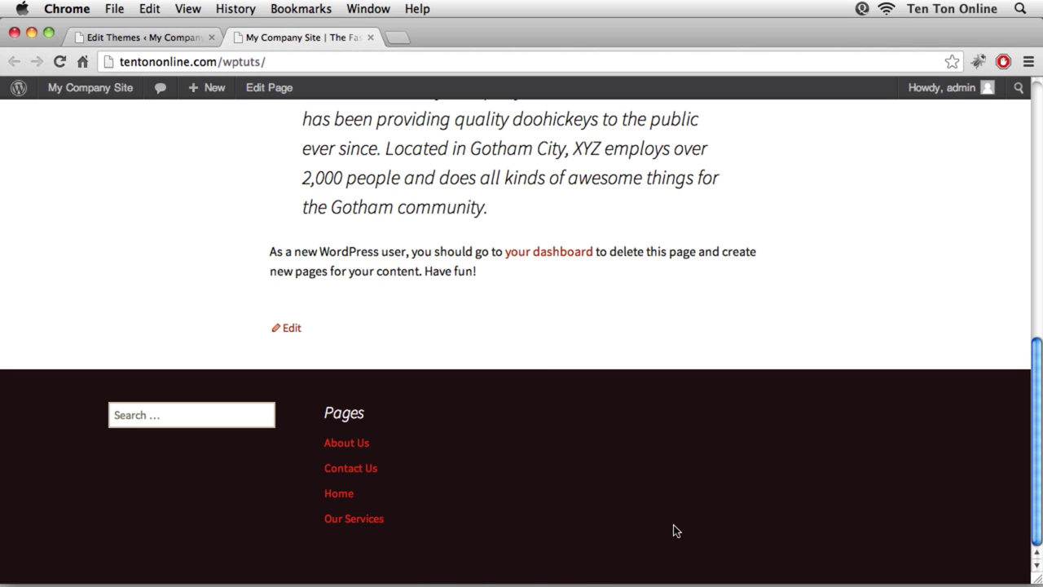
scroll(766, 479, up, 10)
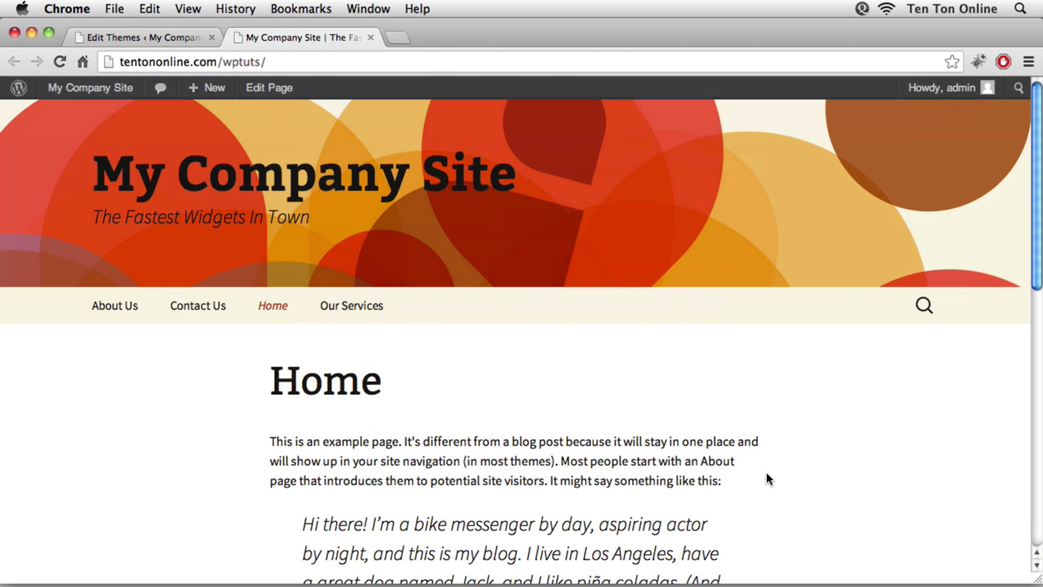
scroll(766, 479, down, 5)
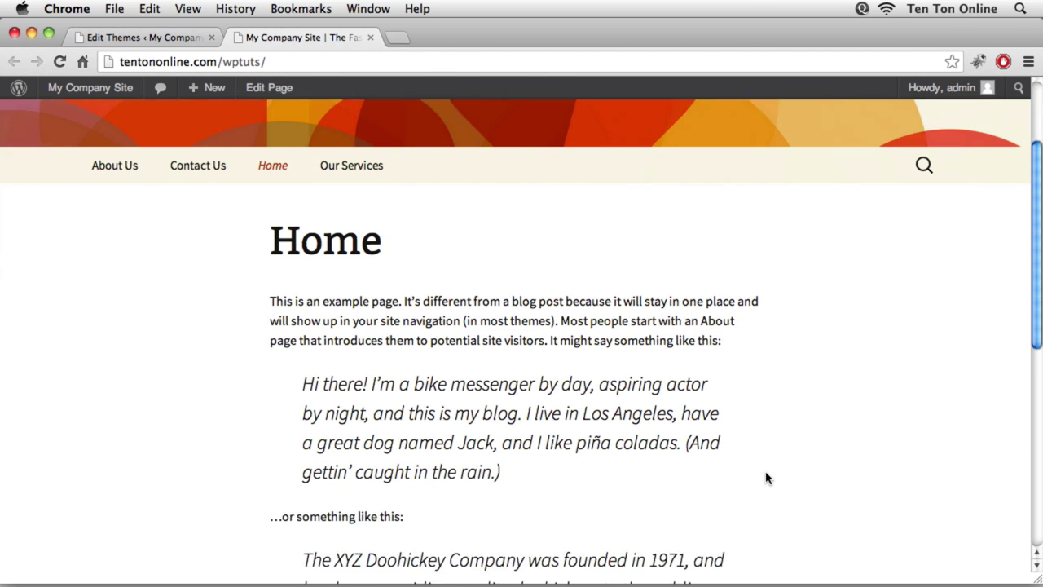
scroll(766, 479, down, 4)
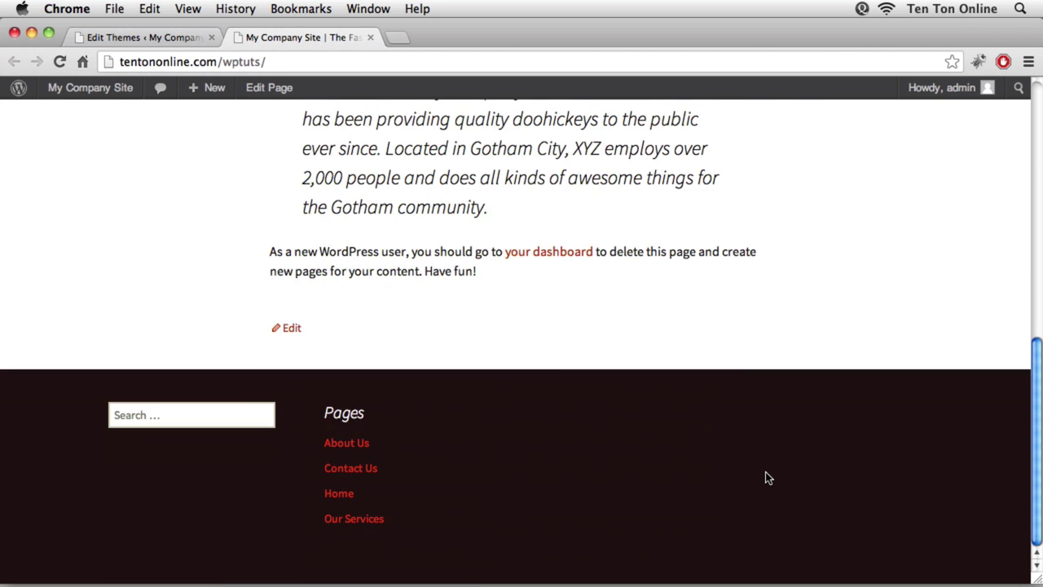
scroll(766, 479, up, 7)
scroll(766, 479, up, 2)
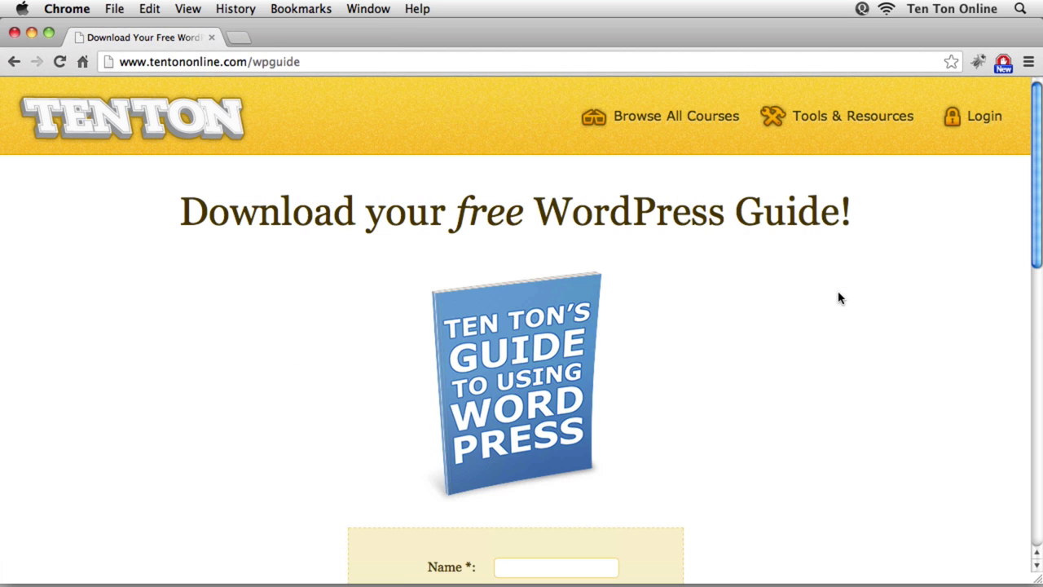
scroll(840, 298, down, 3)
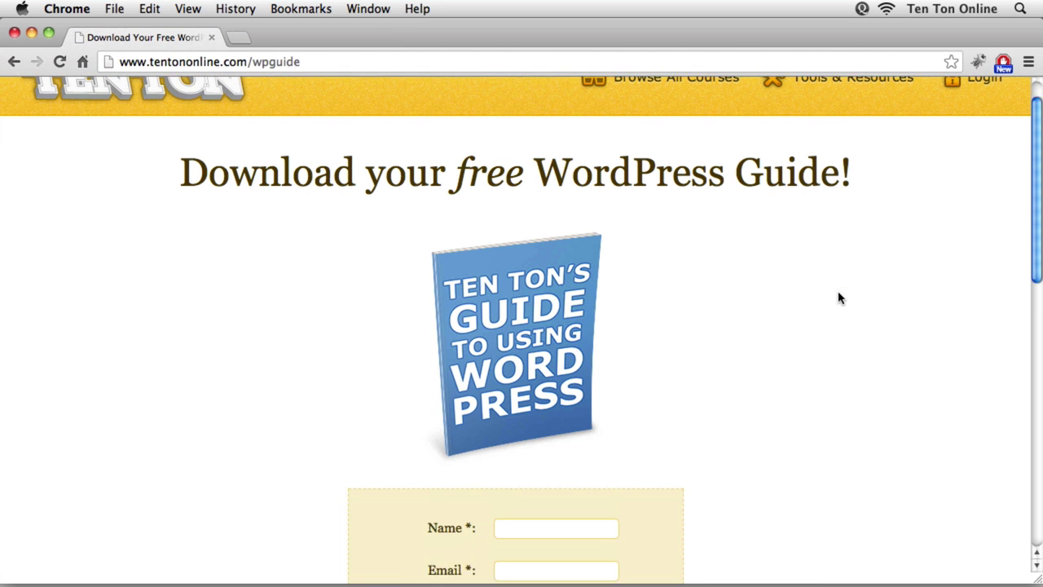